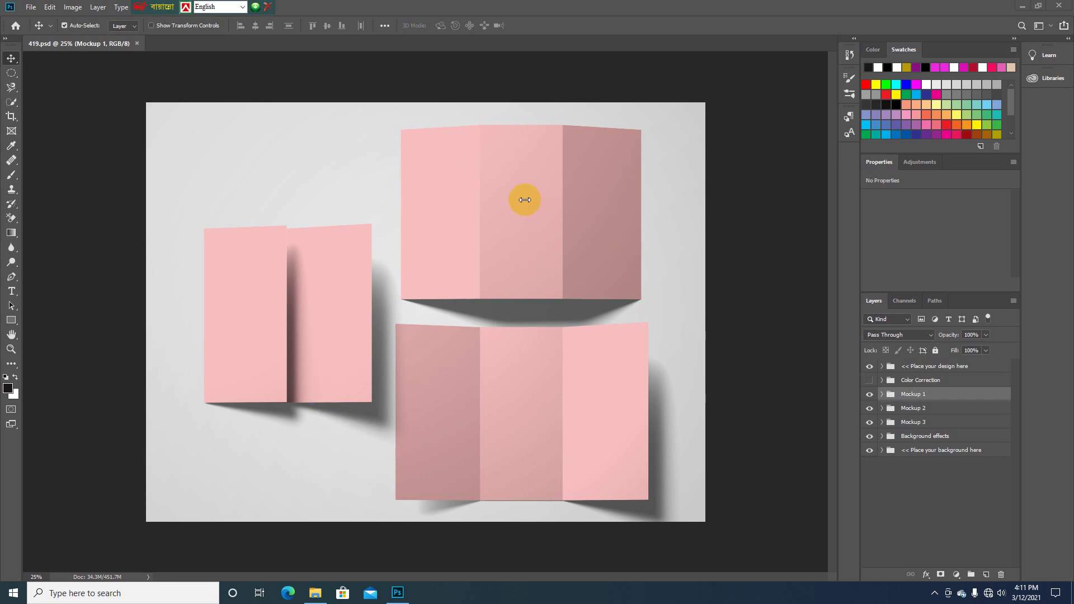
Look through the brochure images in File Explorer's "brochurer all" folder, from brochure-1 to brochure-part-06, and return to Photoshop
{"action": "left_click", "coordinate": [315, 594]}
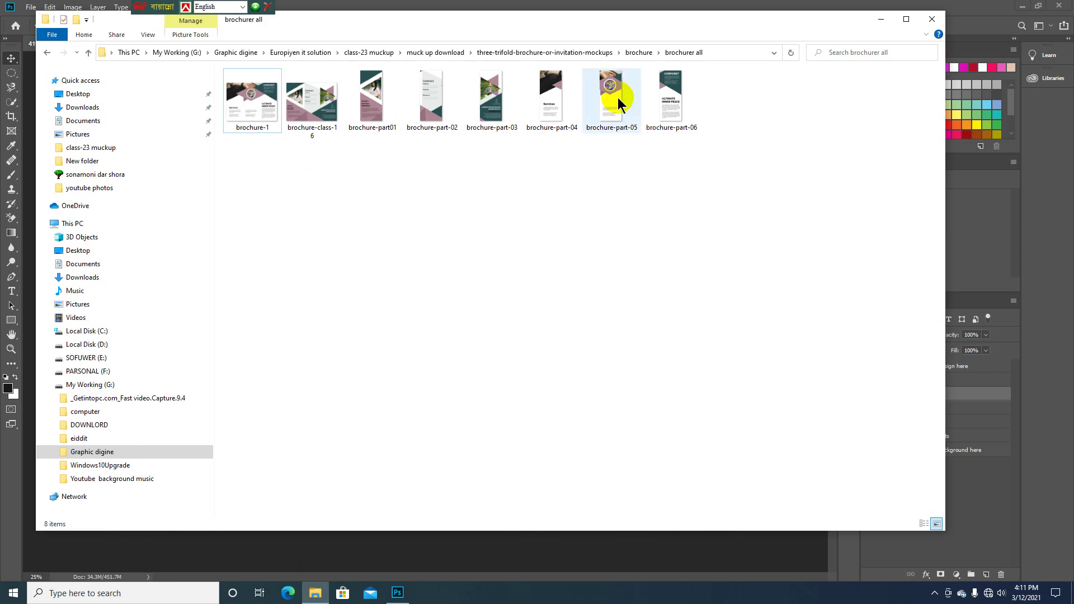
{"action": "double_click", "coordinate": [254, 98]}
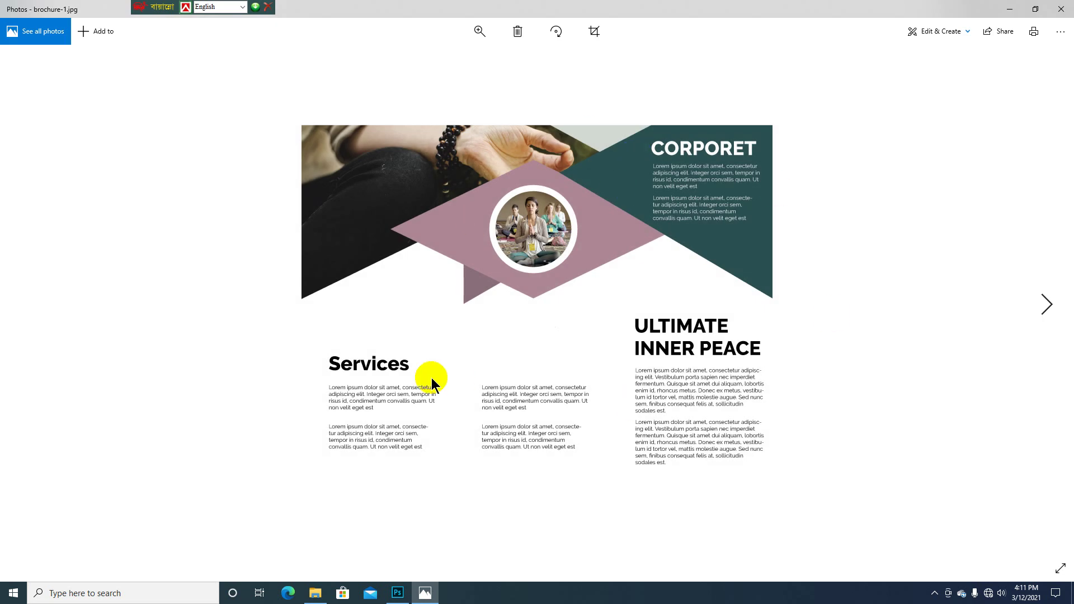
{"action": "key", "text": "Right"}
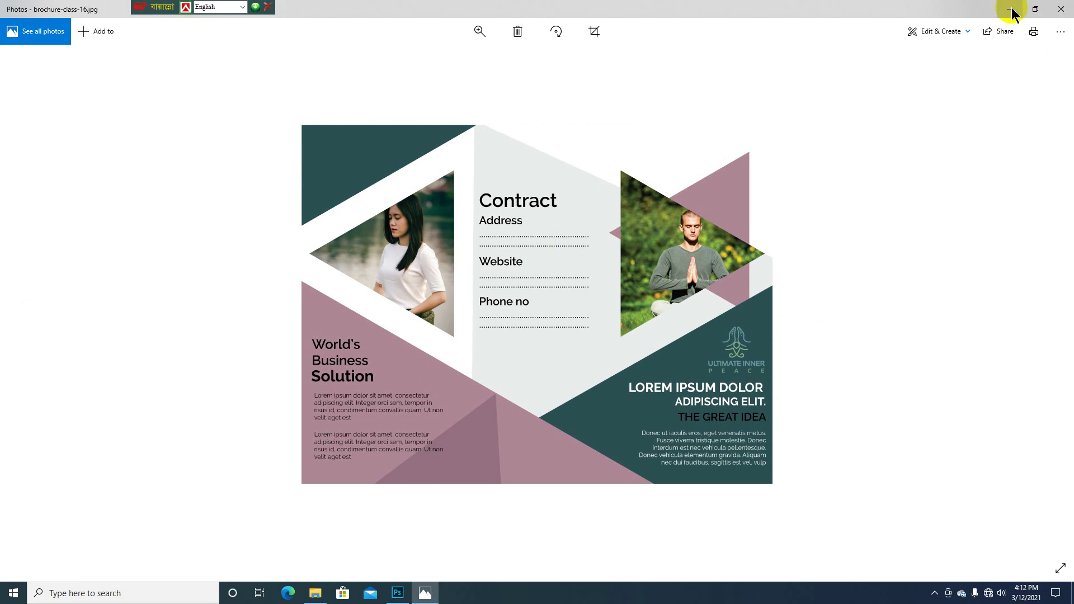
{"action": "key", "text": "Left"}
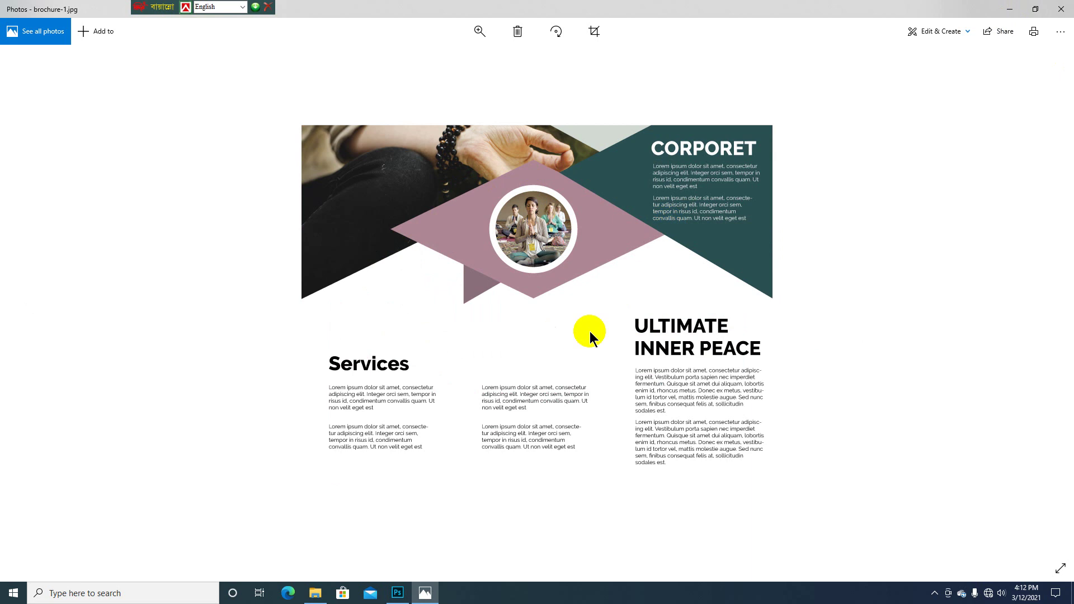
{"action": "key", "text": "Right"}
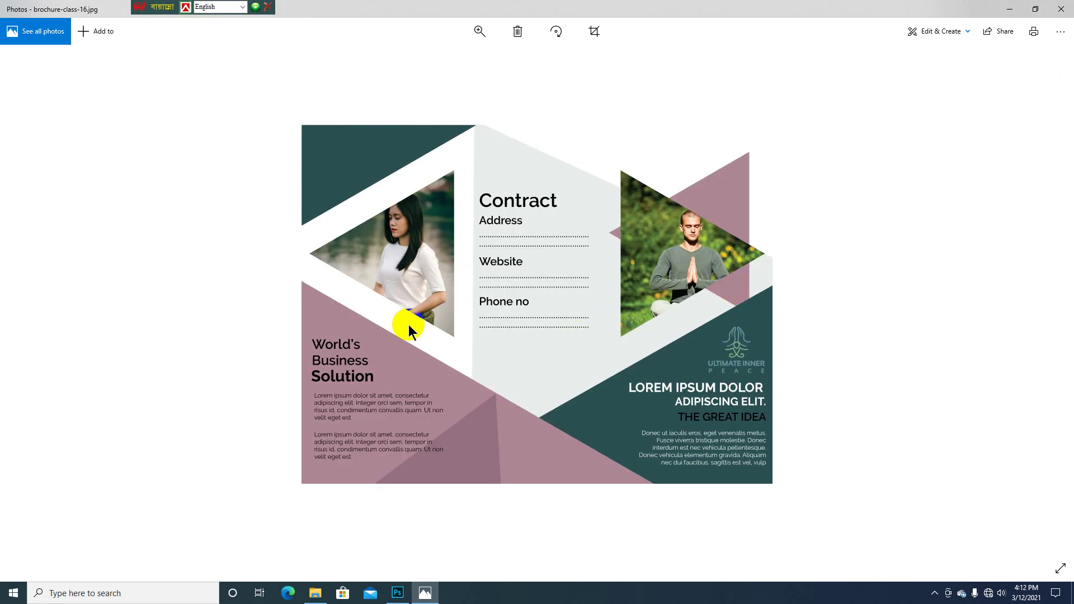
{"action": "key", "text": "Left"}
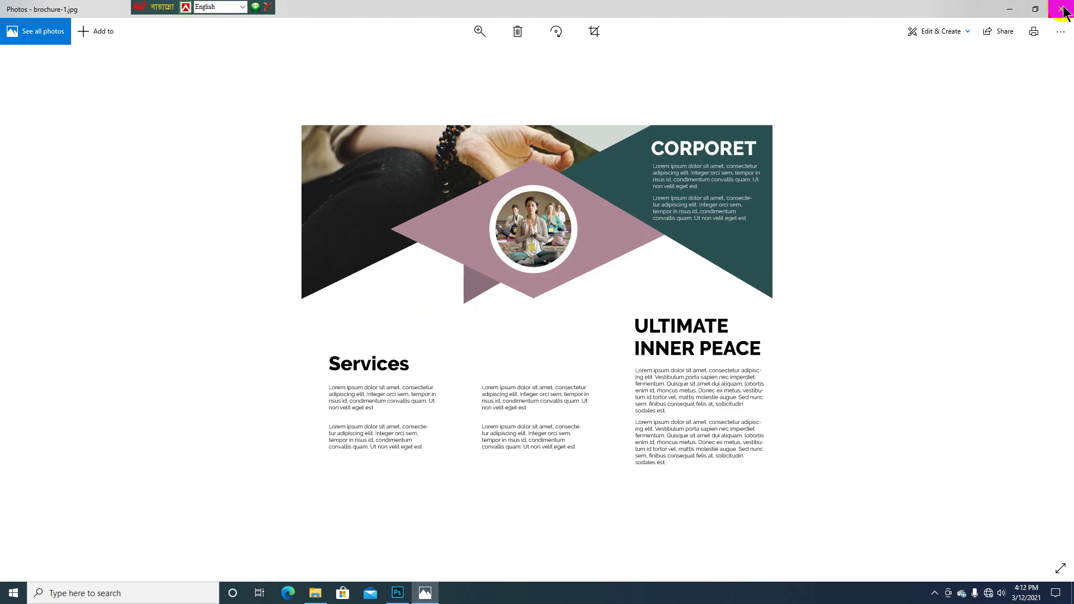
{"action": "key", "text": "Right"}
{"action": "key", "text": "Right"}
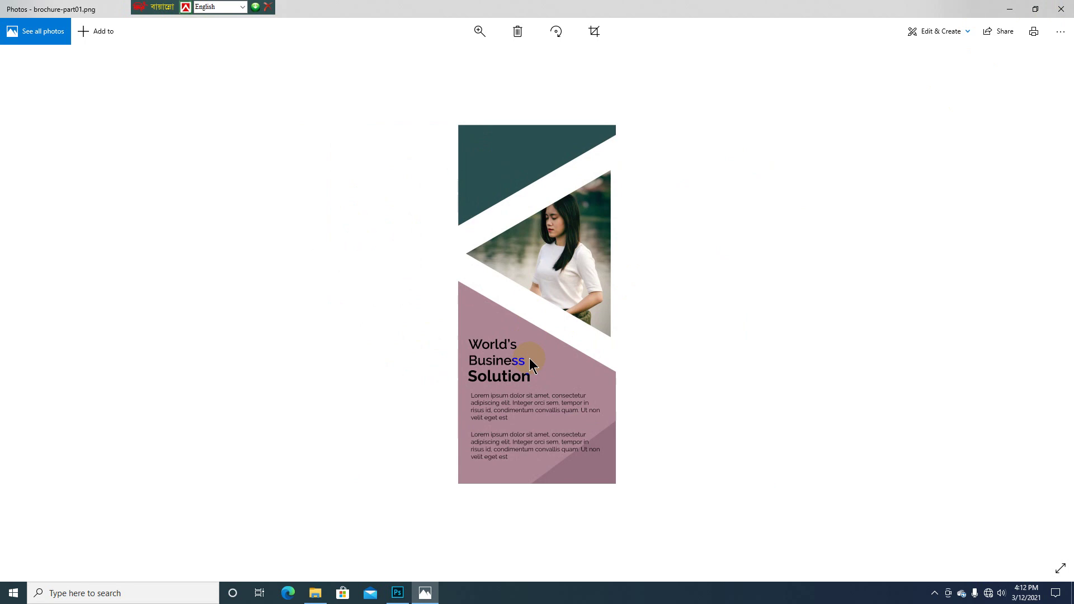
{"action": "key", "text": "Right"}
{"action": "key", "text": "Right"}
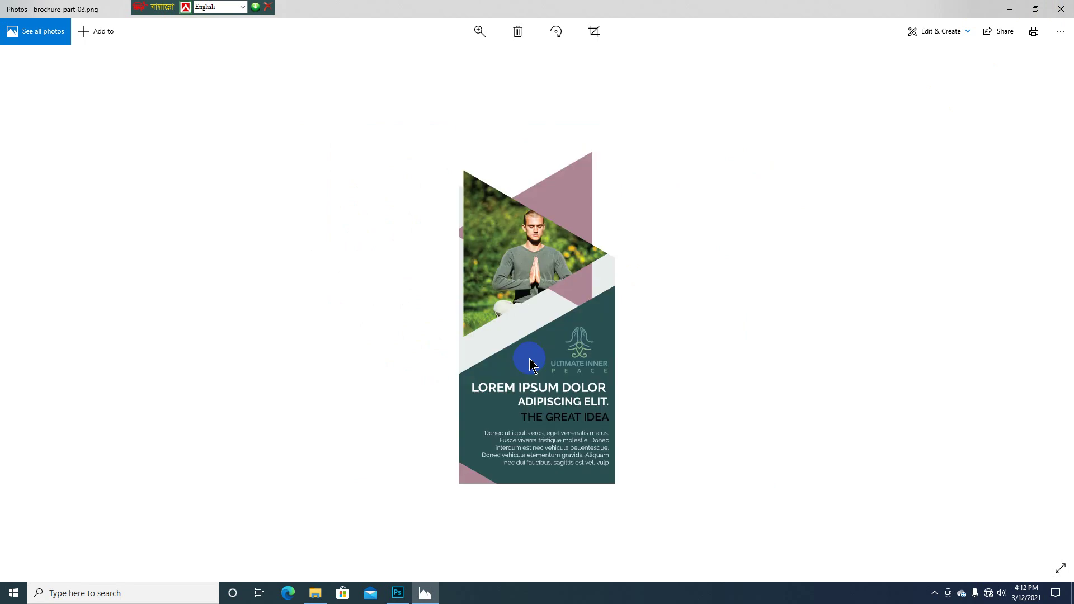
{"action": "key", "text": "Right"}
{"action": "key", "text": "Right"}
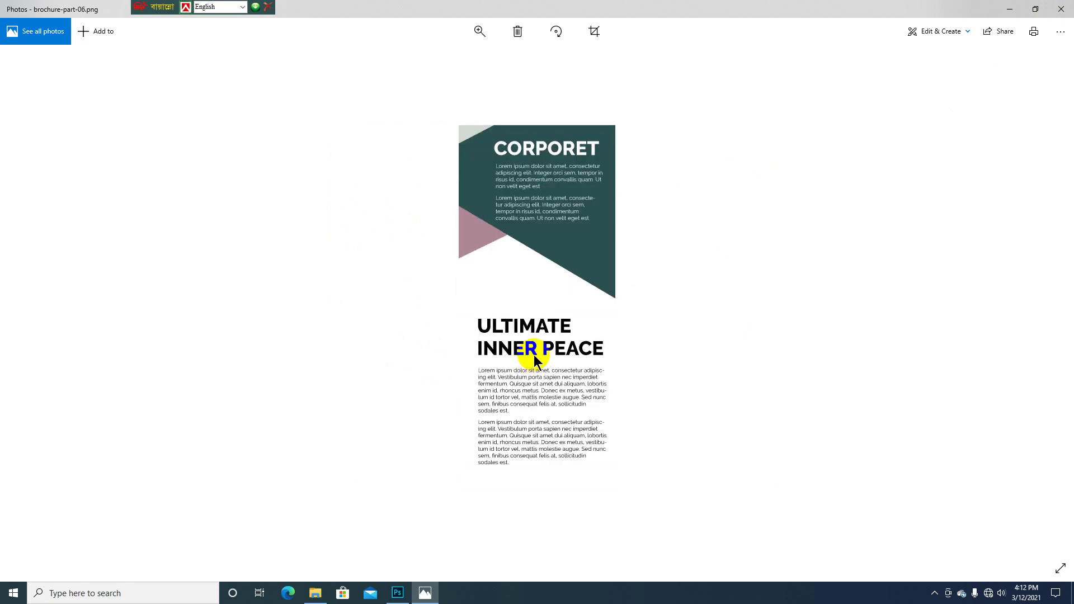
{"action": "left_click", "coordinate": [1061, 9]}
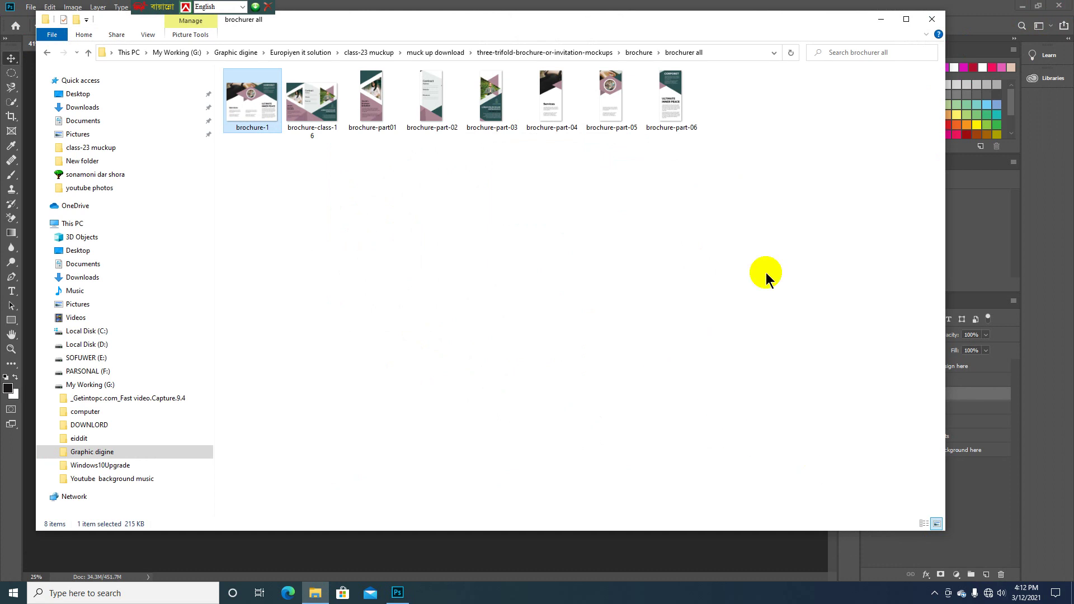
{"action": "left_click", "coordinate": [963, 12]}
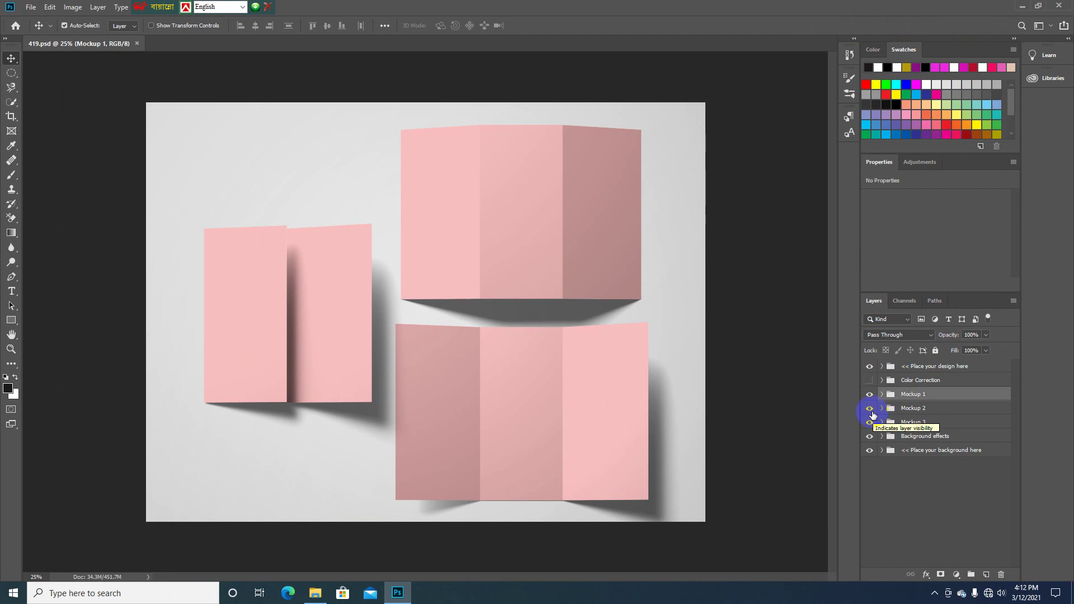
Hide the Mockup 2 and Mockup 1 groups and expand the Mockup 3 group to reach its side layers
{"action": "left_click", "coordinate": [870, 410]}
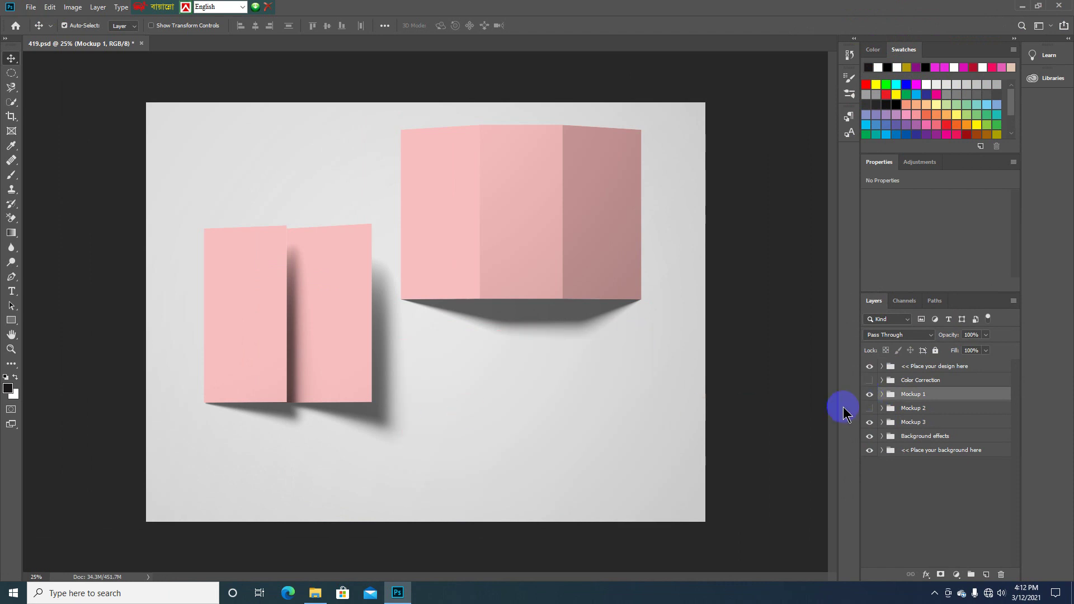
{"action": "left_click", "coordinate": [869, 396]}
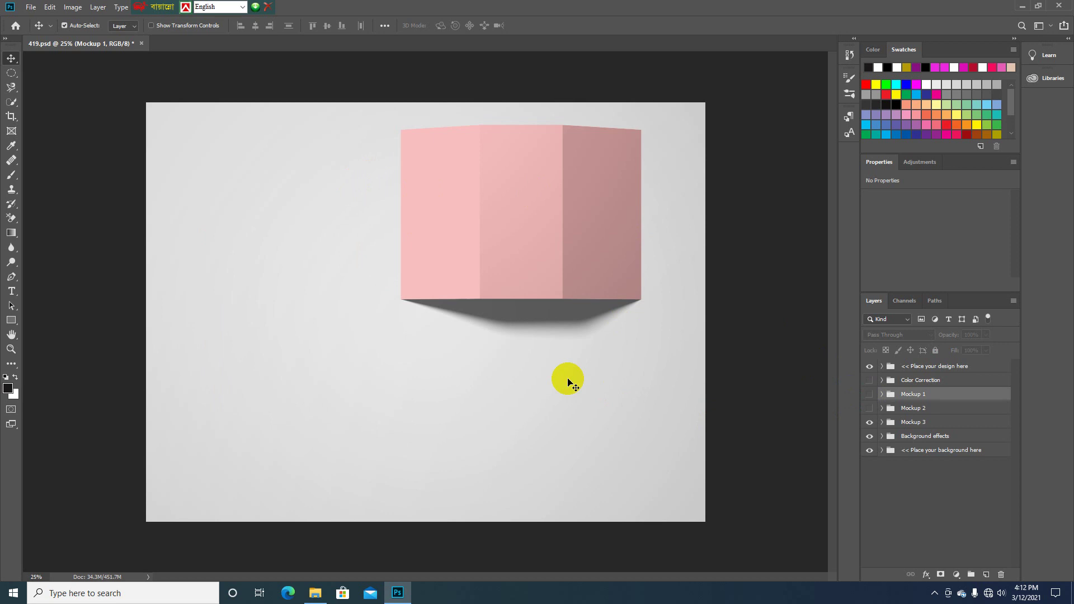
{"action": "left_click", "coordinate": [882, 422]}
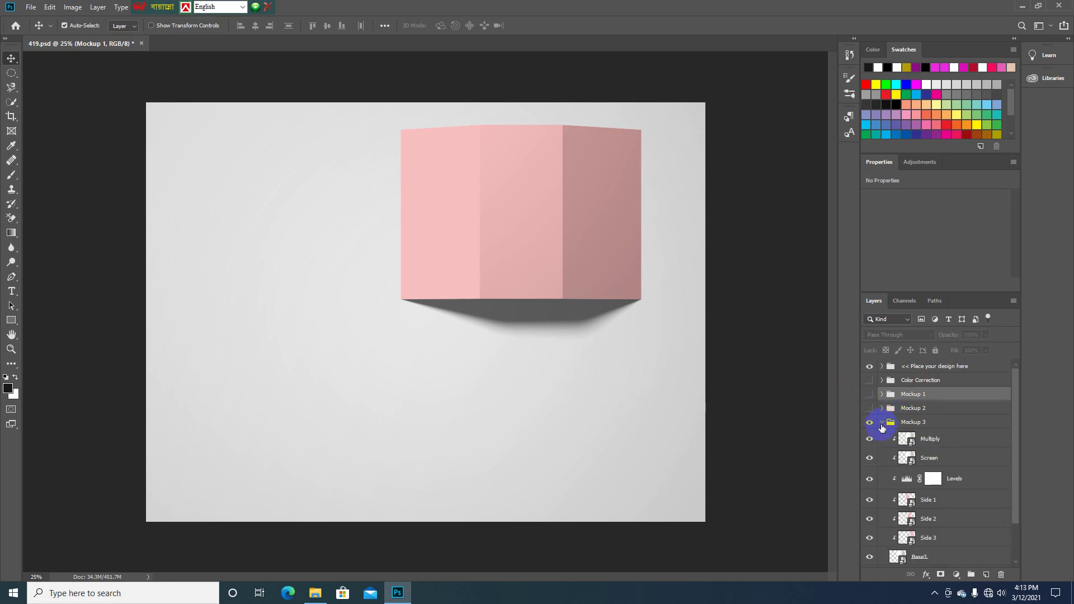
{"action": "scroll", "coordinate": [922, 430], "scroll_direction": "down", "scroll_amount": 1}
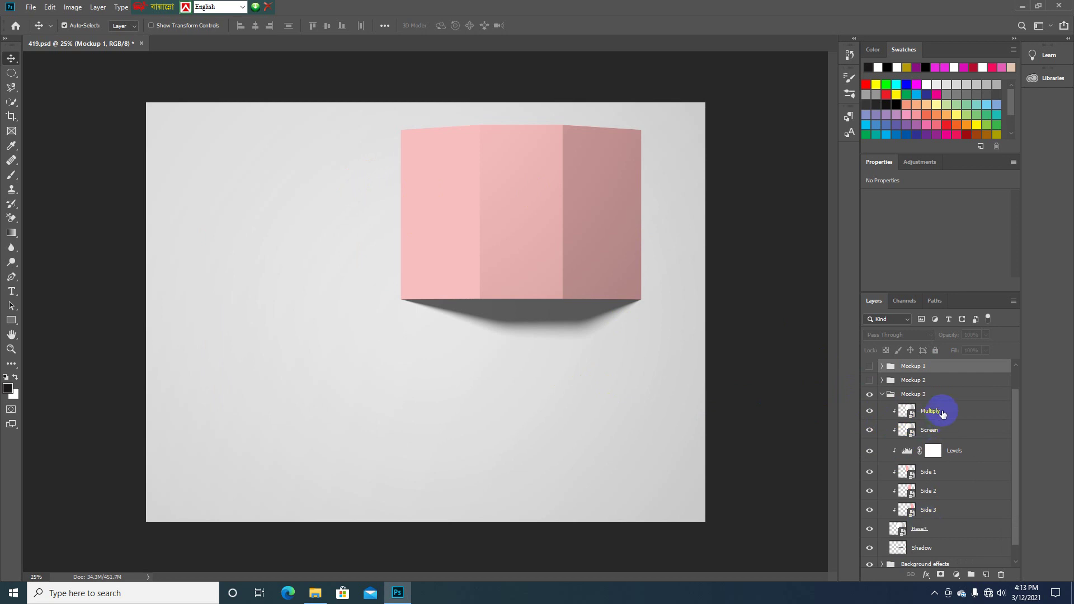
Turn on transform controls and select Side 1, Side 2 and Side 3 in turn to identify which brochure panel each covers
{"action": "left_click", "coordinate": [931, 473]}
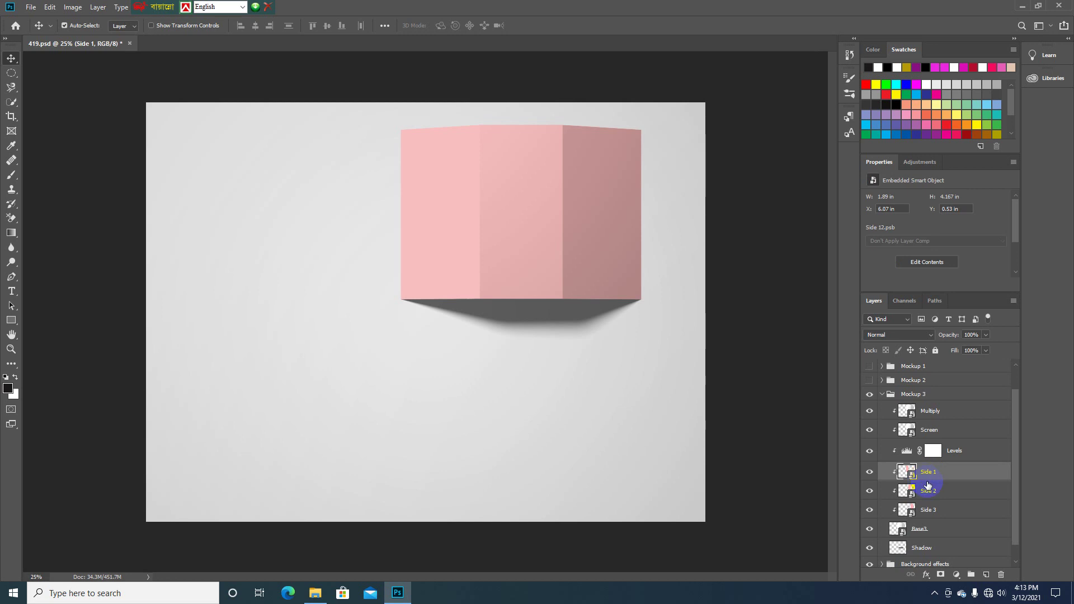
{"action": "left_click", "coordinate": [935, 497]}
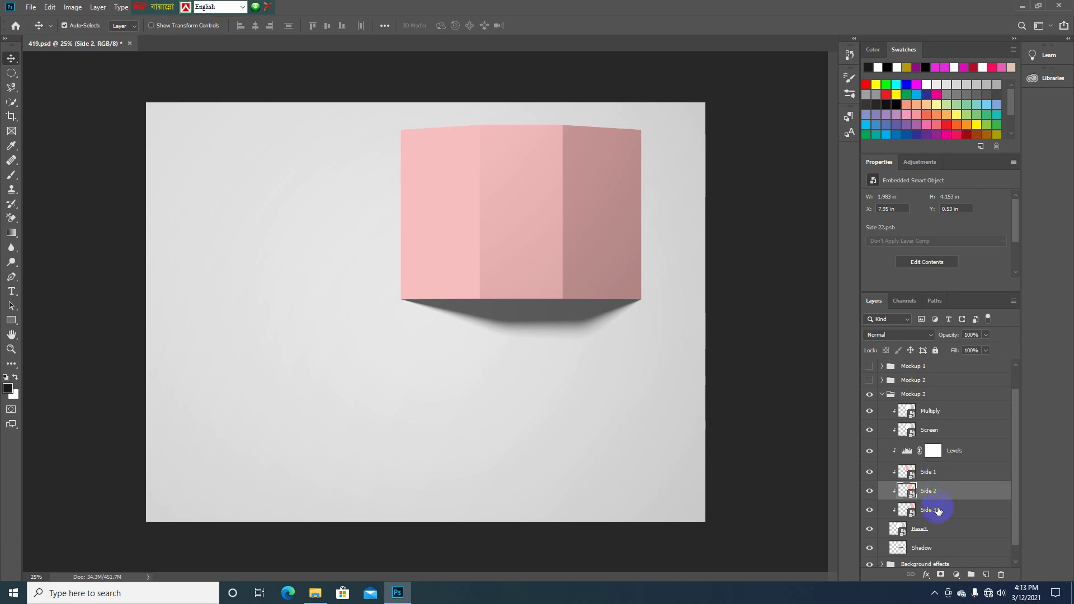
{"action": "left_click", "coordinate": [938, 511]}
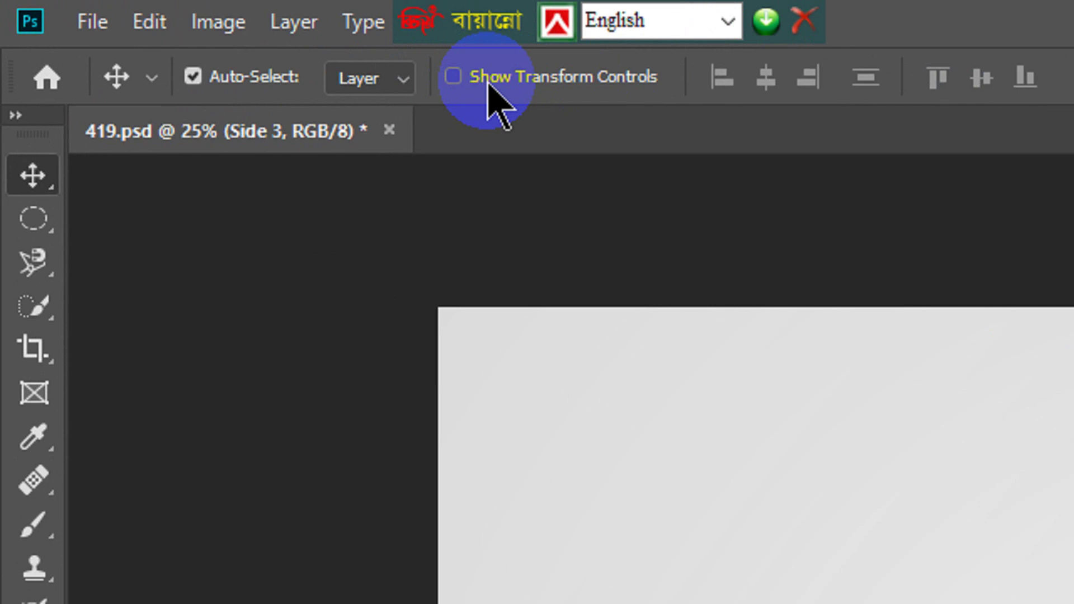
{"action": "left_click", "coordinate": [472, 79]}
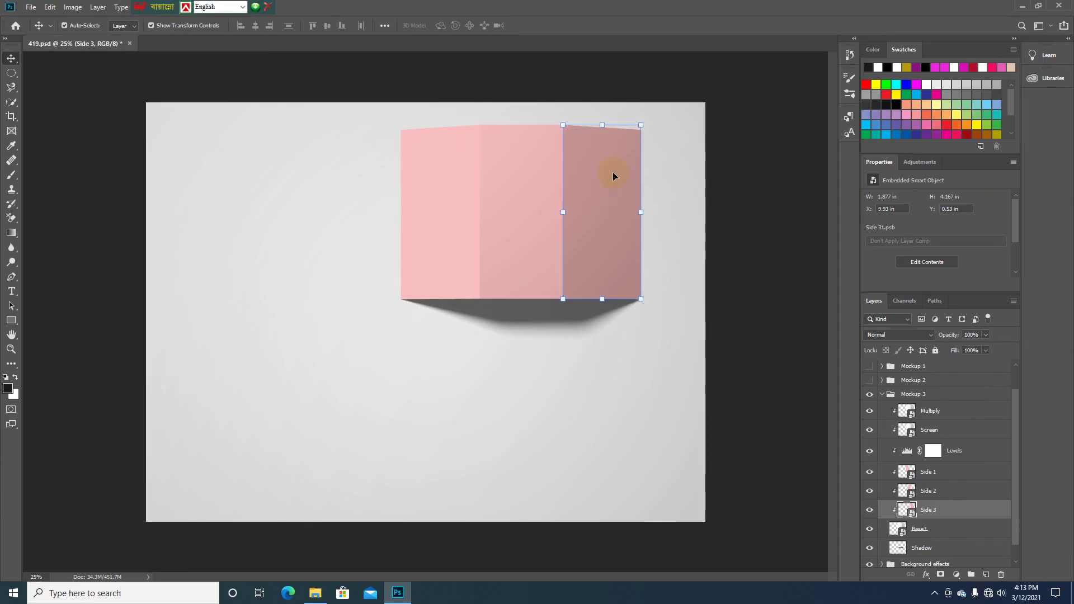
{"action": "left_click", "coordinate": [935, 479]}
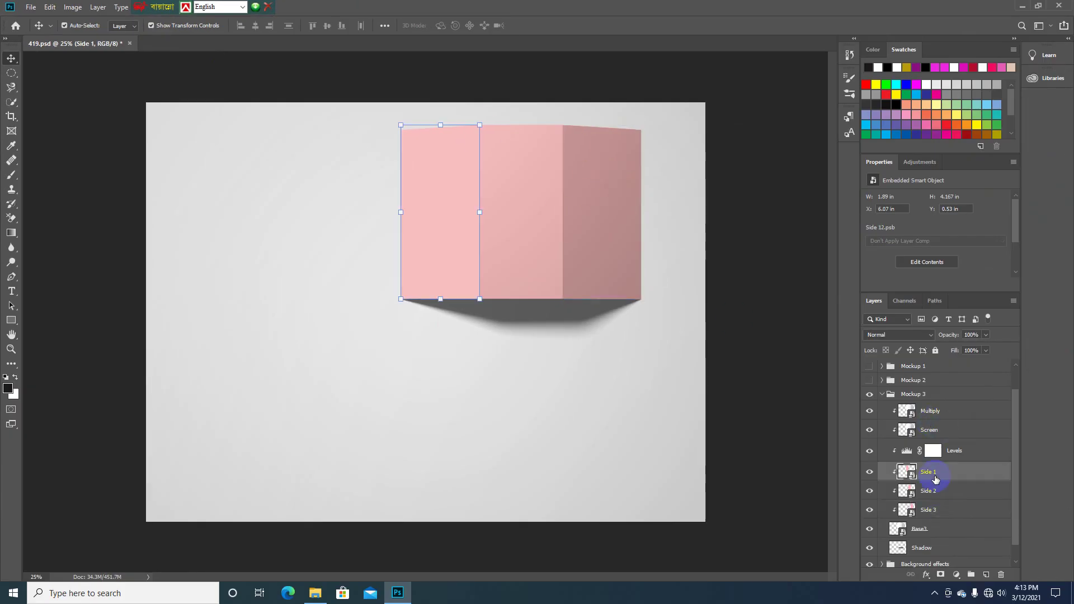
{"action": "left_click", "coordinate": [944, 493]}
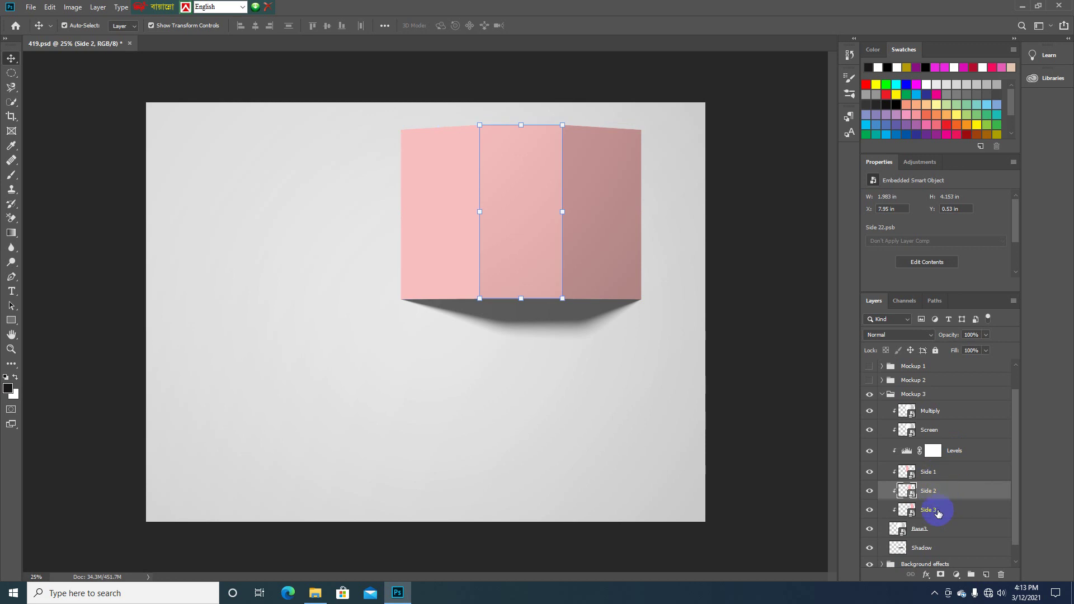
{"action": "left_click", "coordinate": [938, 513]}
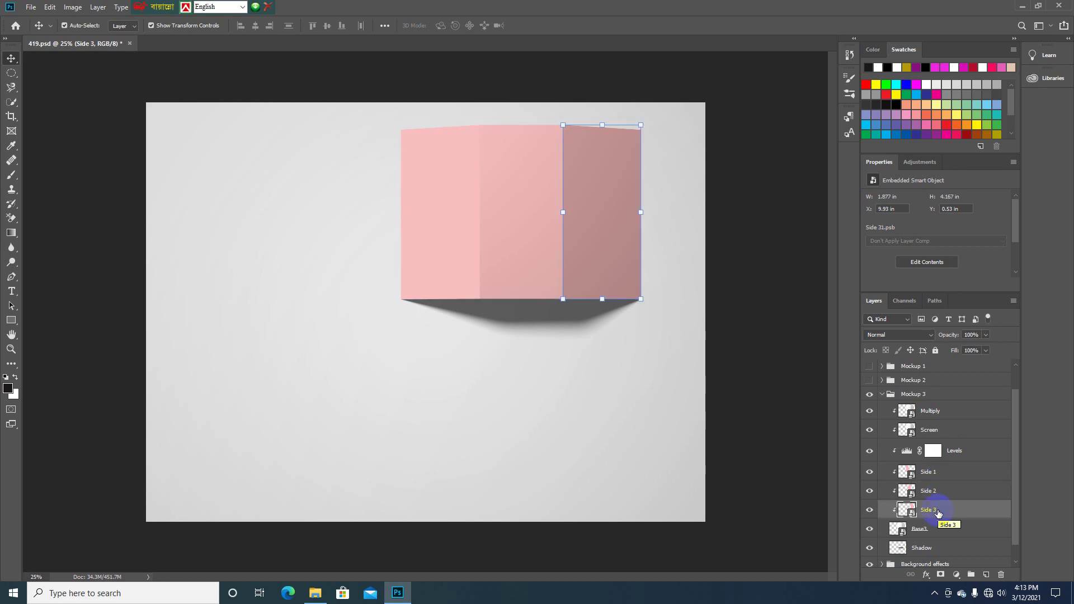
Open the Side 1 smart object of Mockup 3, place brochure-part01 in it and stretch the image to the full canvas width
{"action": "double_click", "coordinate": [910, 478]}
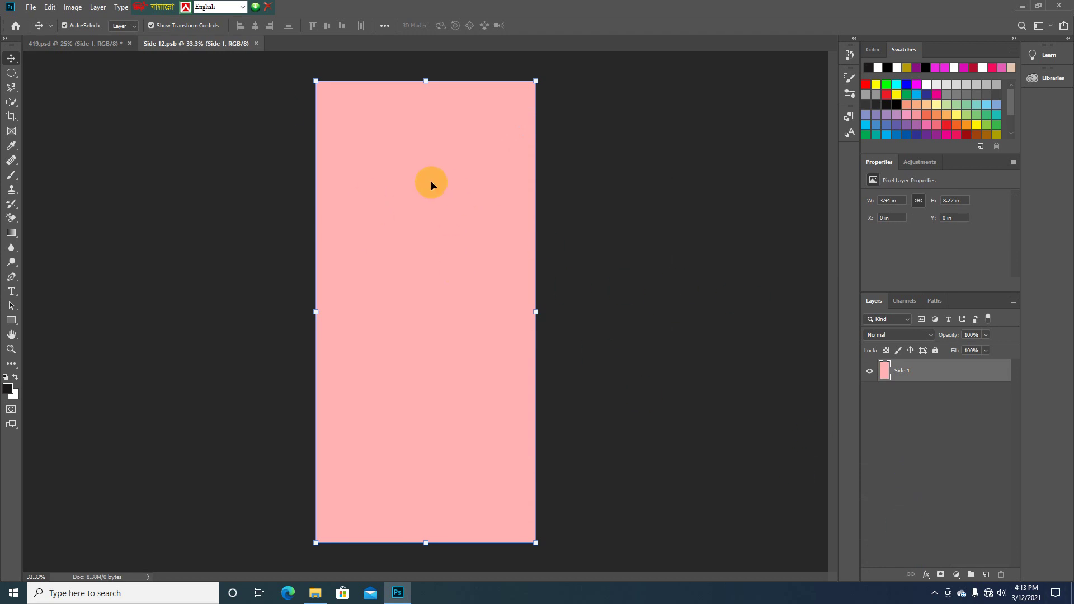
{"action": "left_click", "coordinate": [314, 594]}
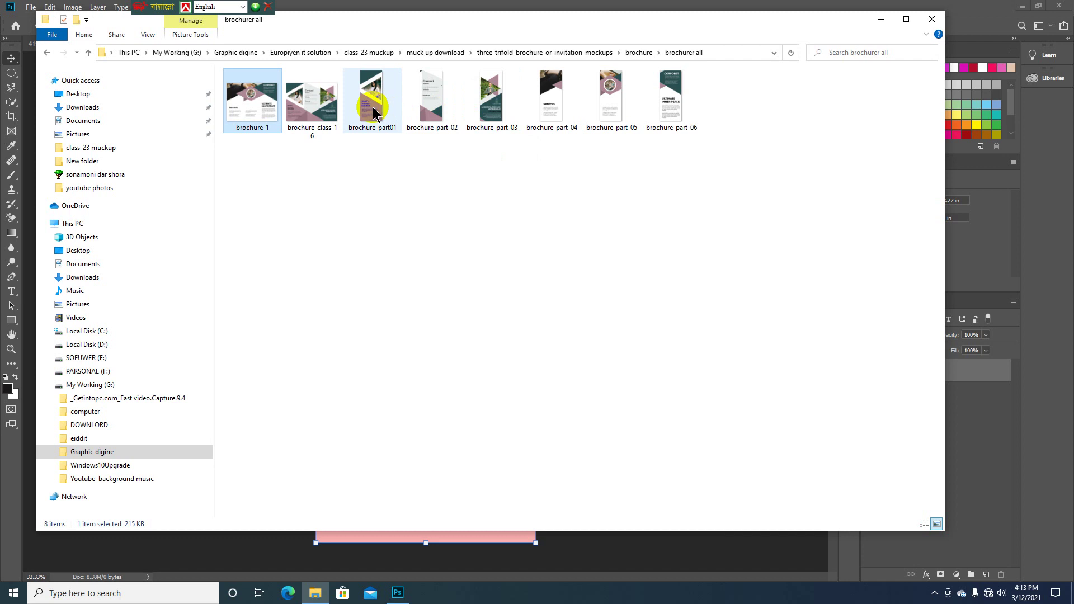
{"action": "left_click_drag", "start_coordinate": [373, 112], "coordinate": [412, 407]}
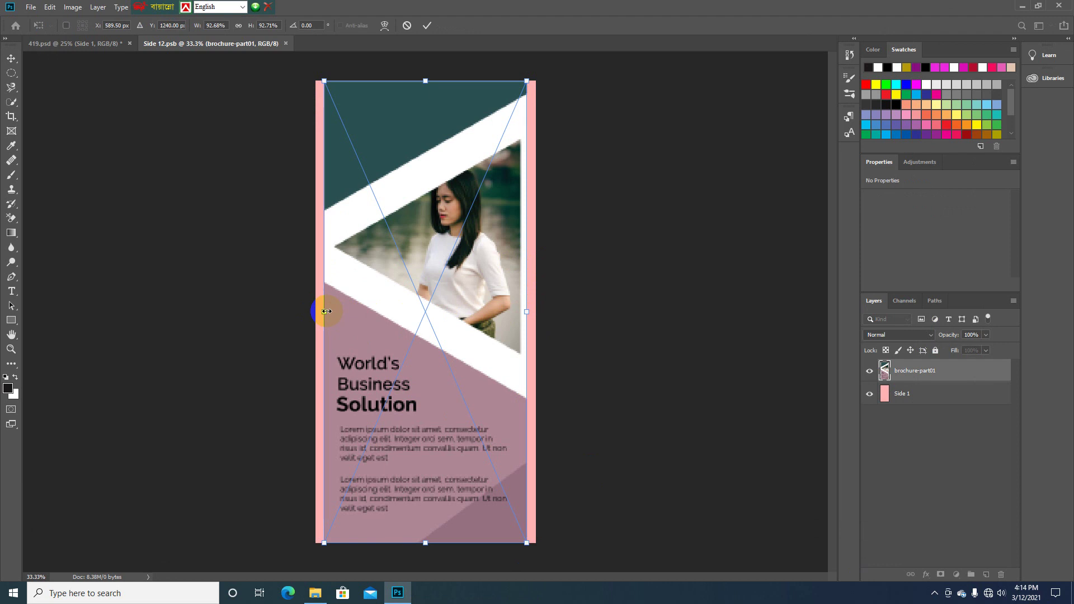
{"action": "left_click_drag", "start_coordinate": [326, 311], "coordinate": [316, 311]}
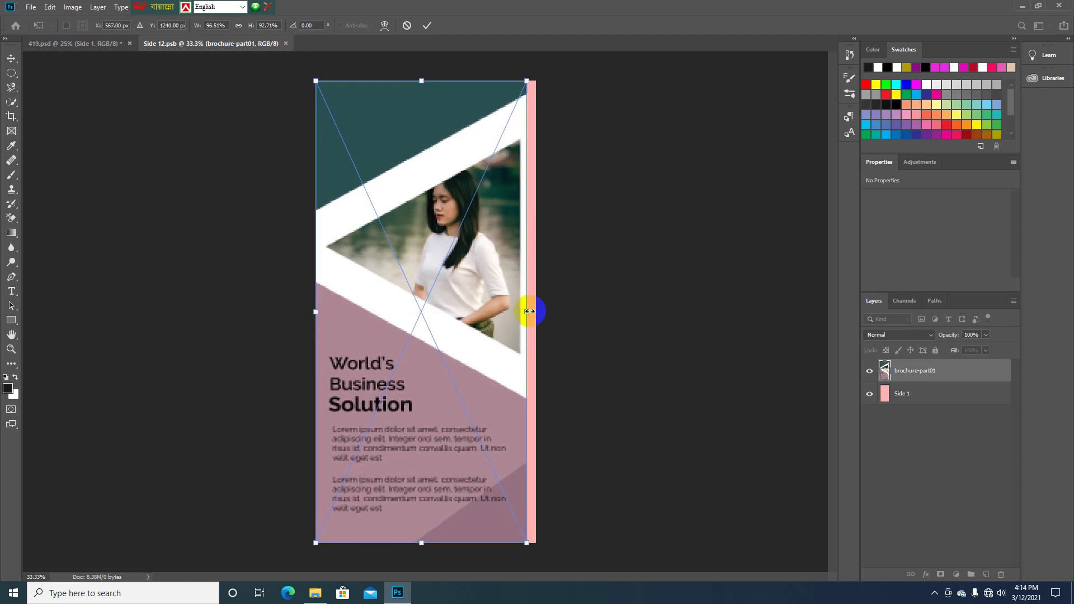
{"action": "left_click_drag", "start_coordinate": [525, 312], "coordinate": [535, 312]}
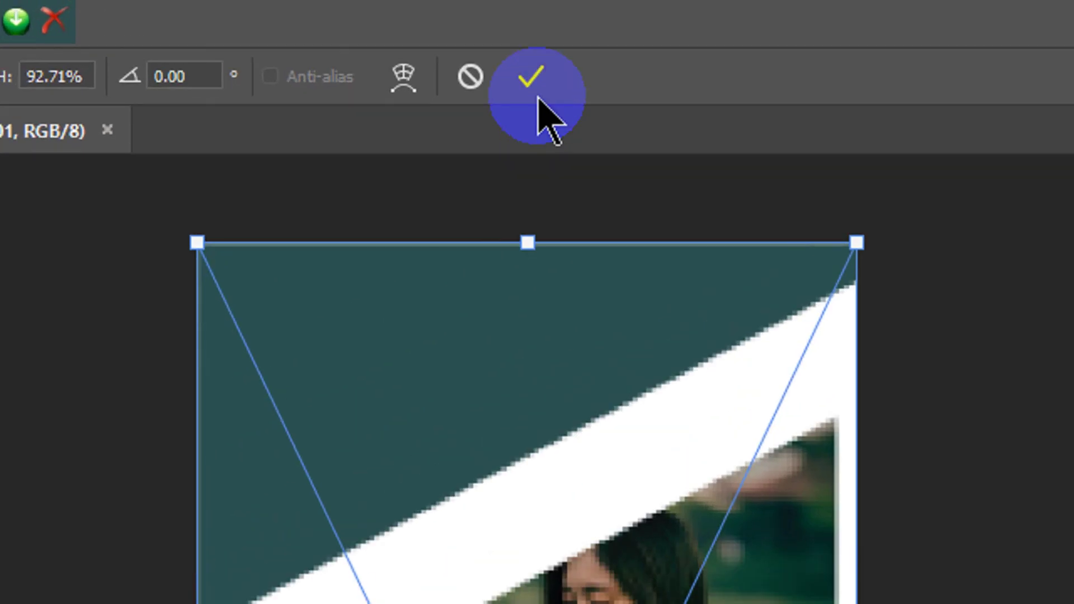
{"action": "left_click", "coordinate": [427, 25]}
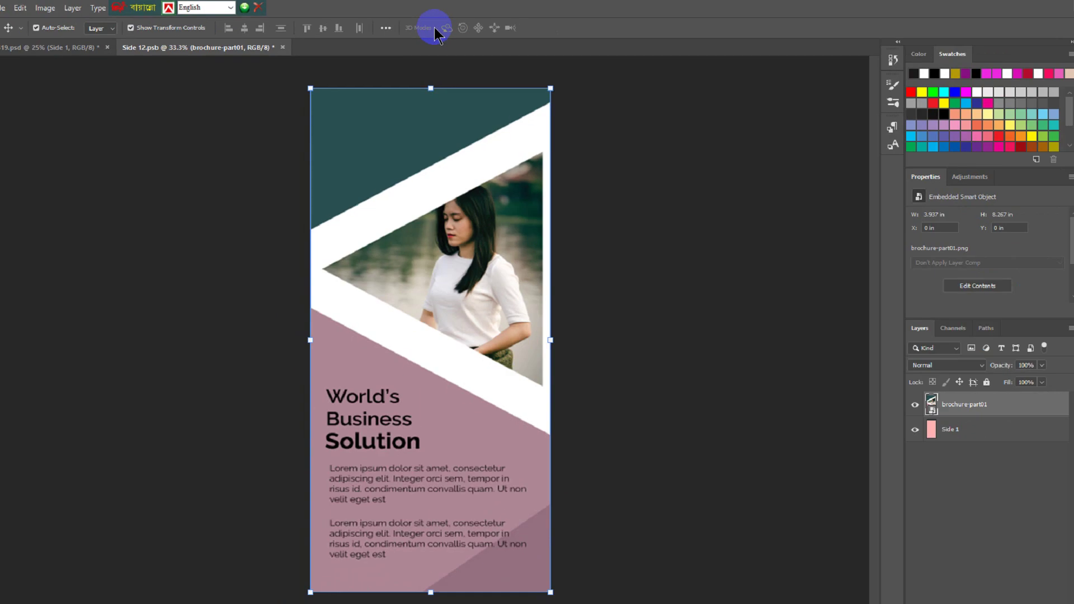
Save the edited Side 1 smart object and return to the 419.psd mockup document
{"action": "left_click", "coordinate": [31, 8]}
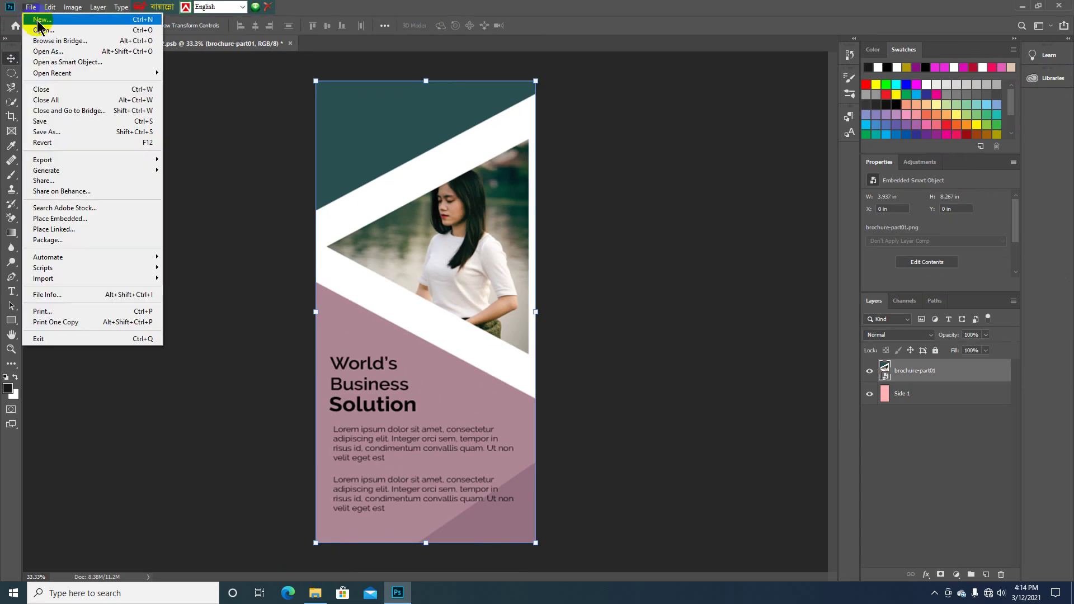
{"action": "left_click", "coordinate": [40, 121]}
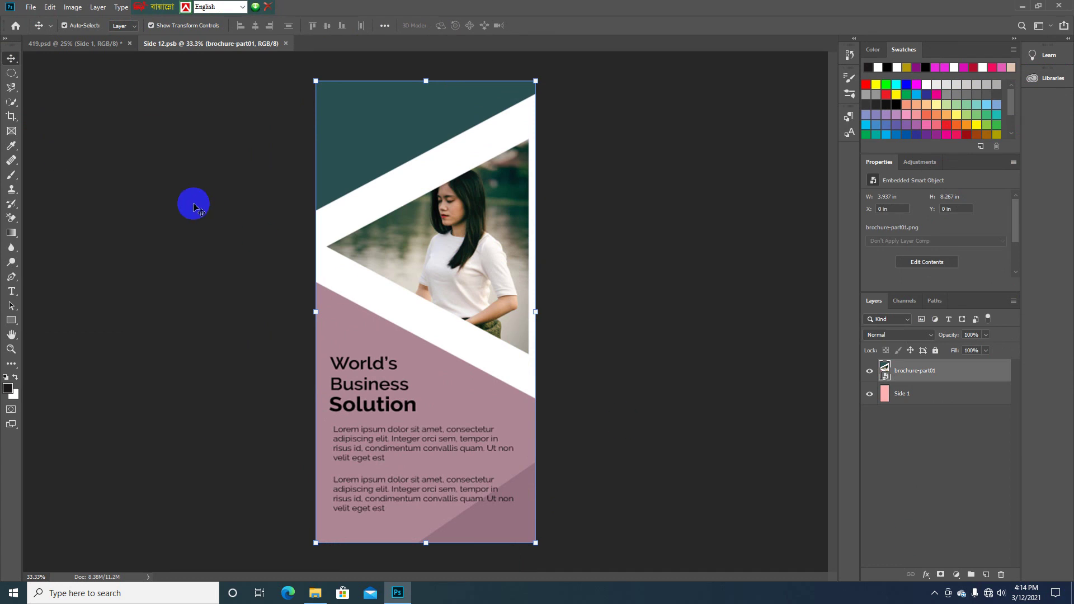
{"action": "left_click_drag", "start_coordinate": [147, 4], "coordinate": [458, 5]}
{"action": "left_click", "coordinate": [77, 45]}
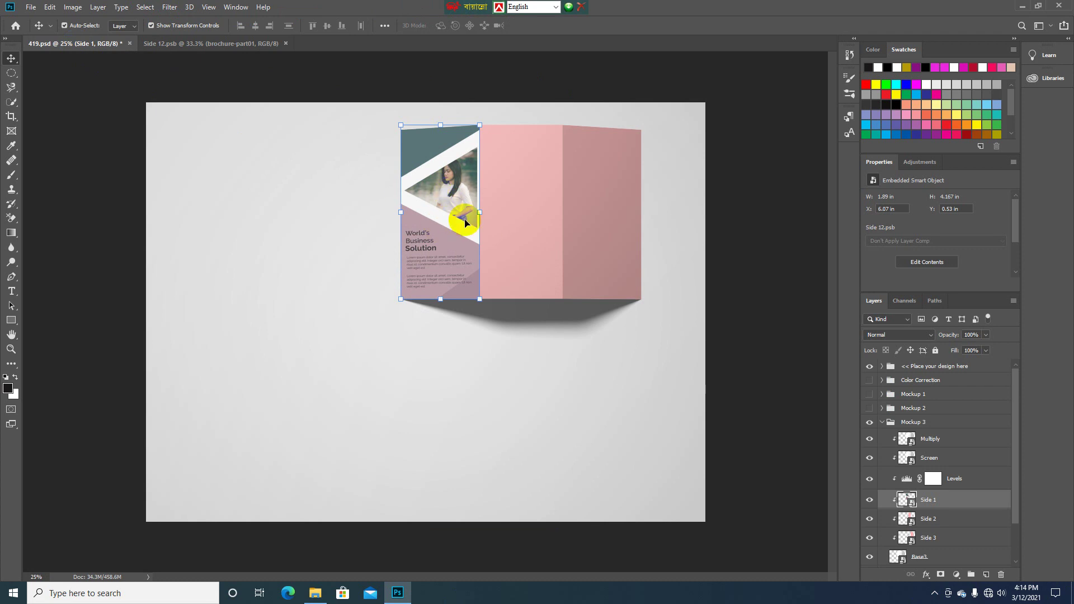
Open the Side 2 smart object of Mockup 3, place brochure-part-02 in it and stretch the image to the full canvas width
{"action": "left_click", "coordinate": [931, 525]}
{"action": "double_click", "coordinate": [913, 526]}
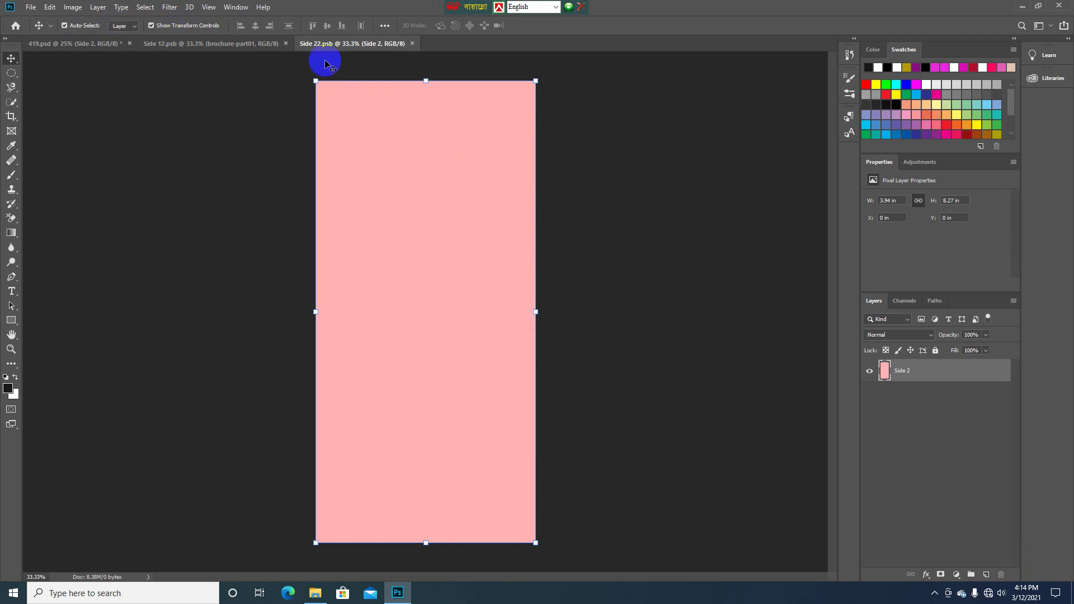
{"action": "left_click", "coordinate": [315, 593]}
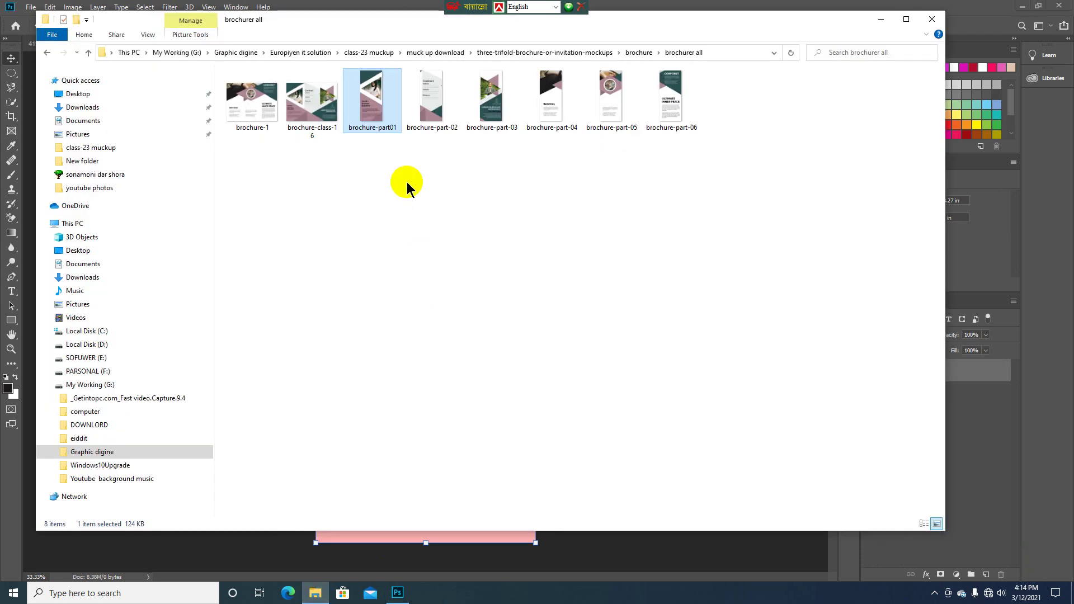
{"action": "left_click", "coordinate": [430, 112]}
{"action": "left_click_drag", "start_coordinate": [431, 111], "coordinate": [435, 394]}
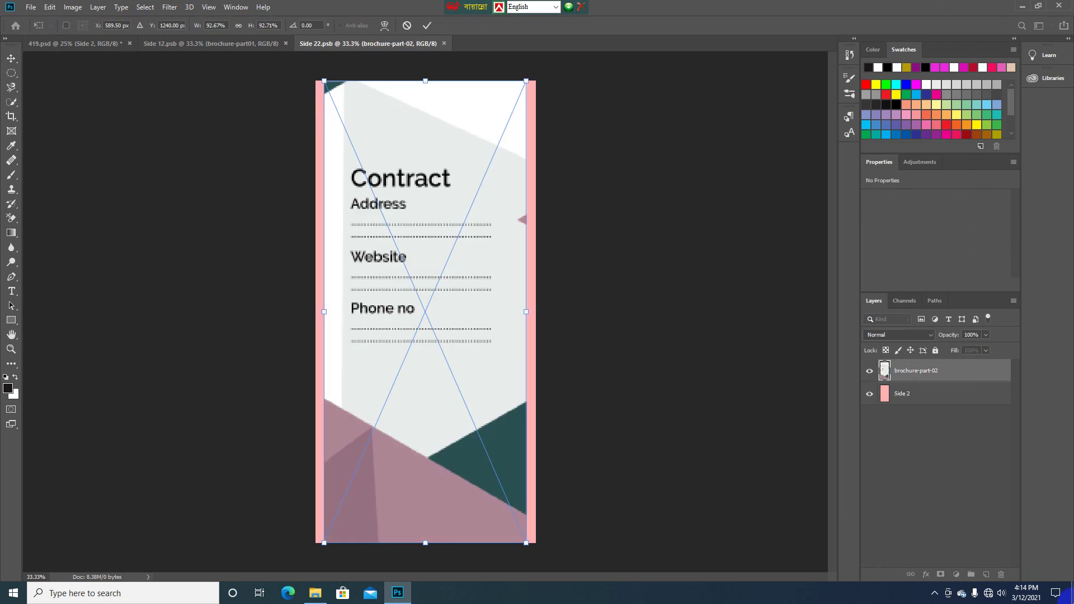
{"action": "left_click_drag", "start_coordinate": [322, 312], "coordinate": [316, 310]}
{"action": "left_click_drag", "start_coordinate": [527, 312], "coordinate": [534, 312]}
{"action": "left_click", "coordinate": [427, 27]}
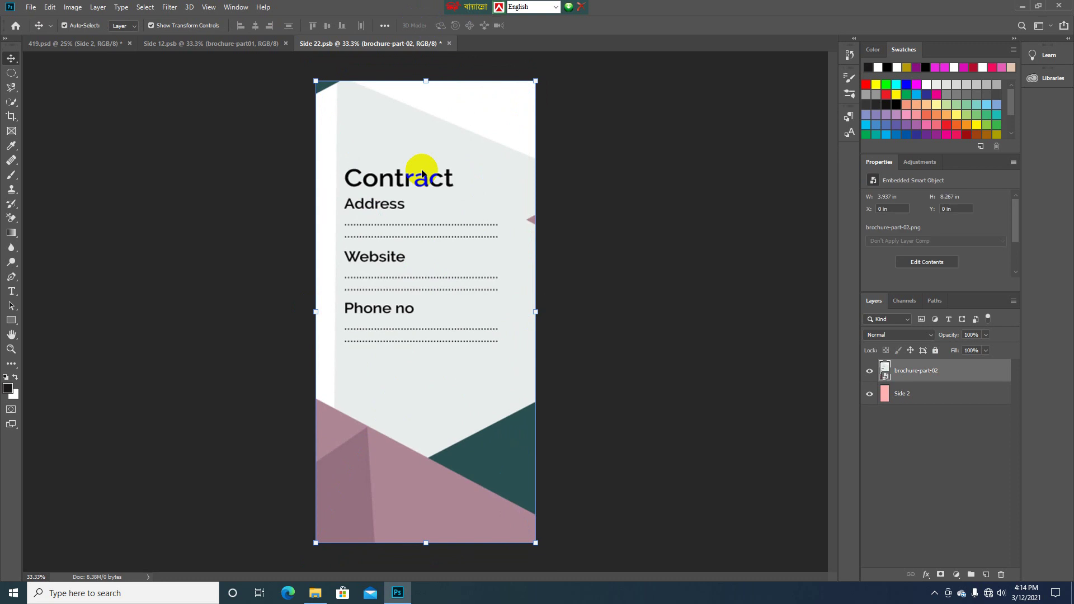
Save the edited Side 2 smart object of Mockup 3 and return to the 419.psd mockup document
{"action": "left_click", "coordinate": [33, 8]}
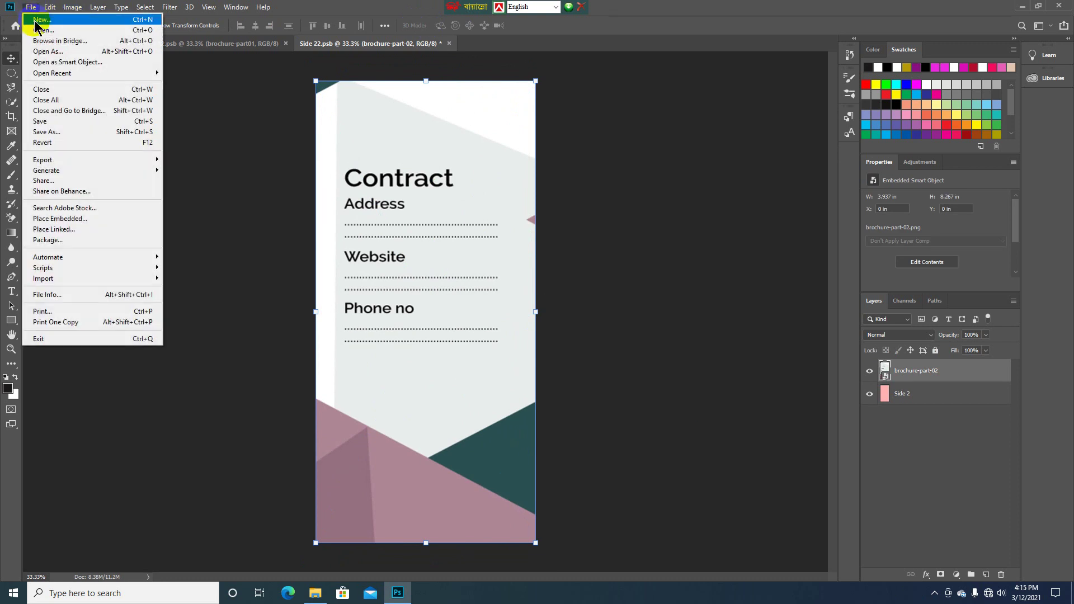
{"action": "left_click", "coordinate": [54, 122]}
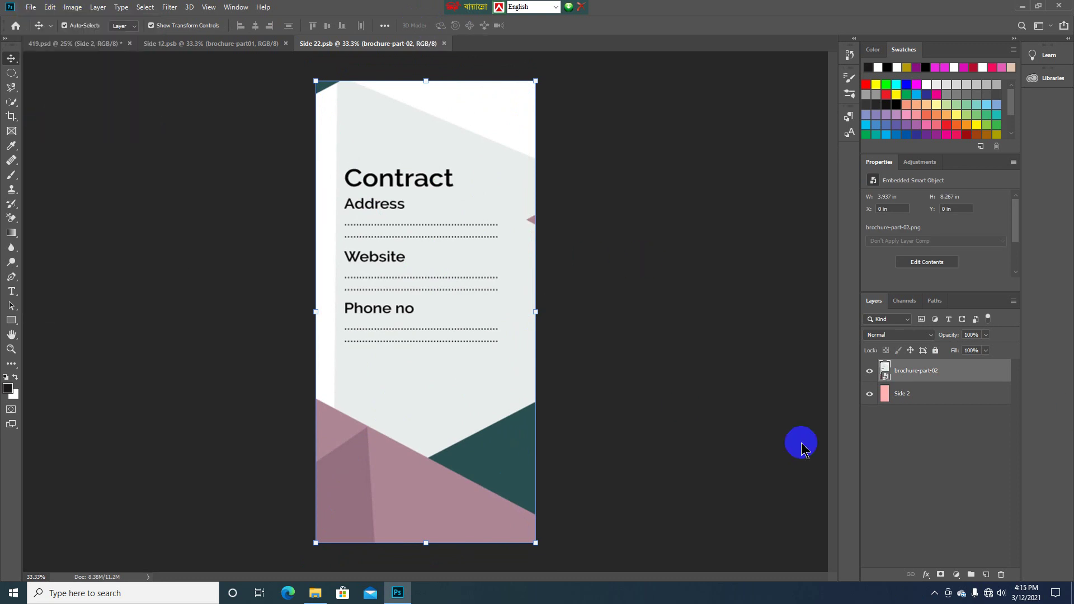
{"action": "left_click", "coordinate": [65, 43]}
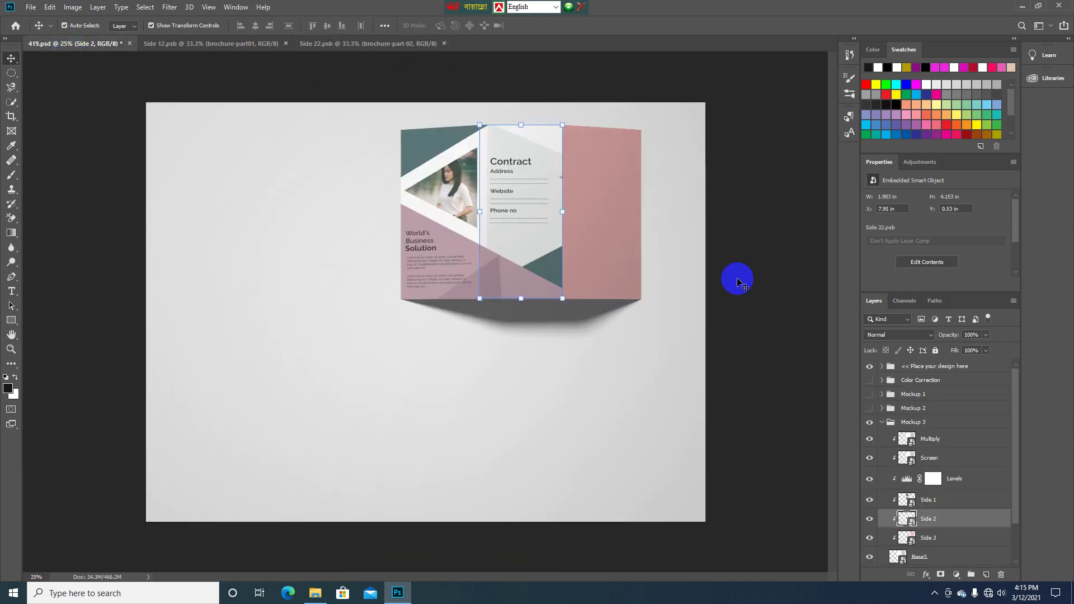
Open the Side 3 smart object of Mockup 3, place brochure-part-03 in it and stretch the image to the full canvas width
{"action": "left_click", "coordinate": [928, 540]}
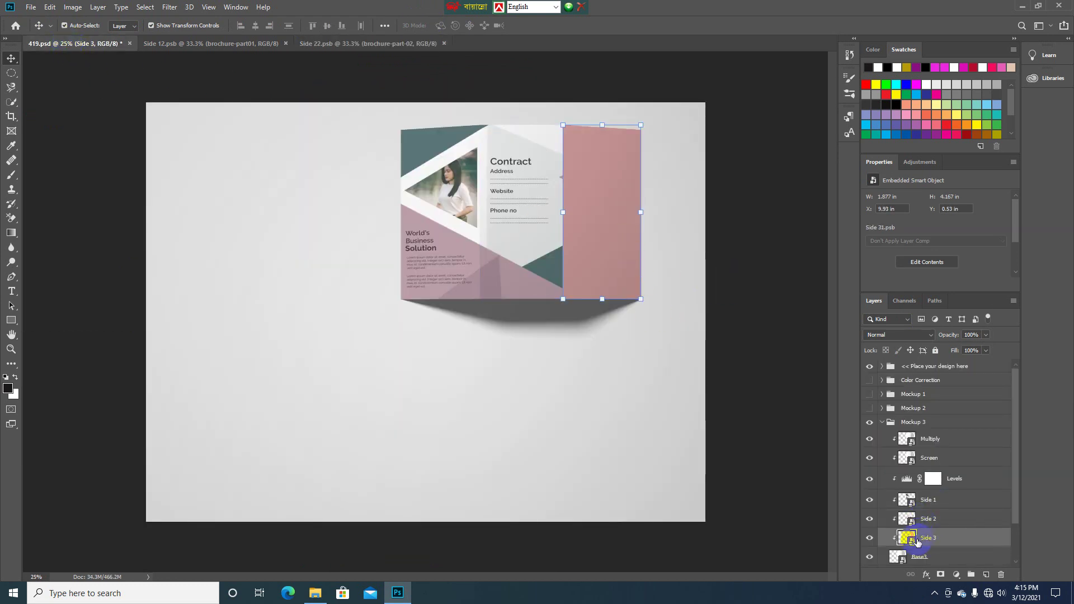
{"action": "double_click", "coordinate": [915, 544]}
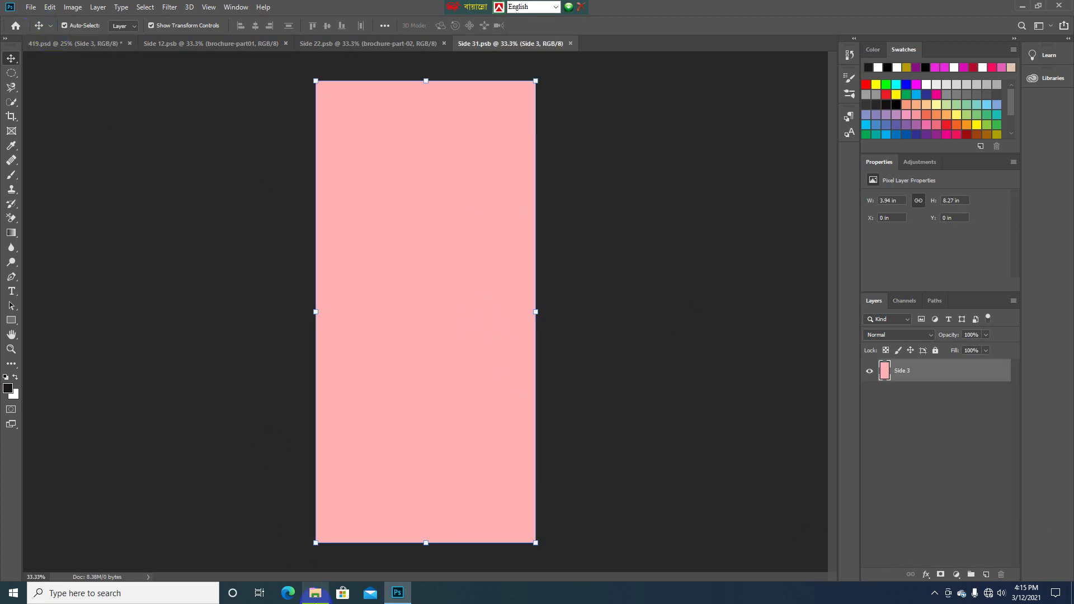
{"action": "left_click", "coordinate": [313, 594]}
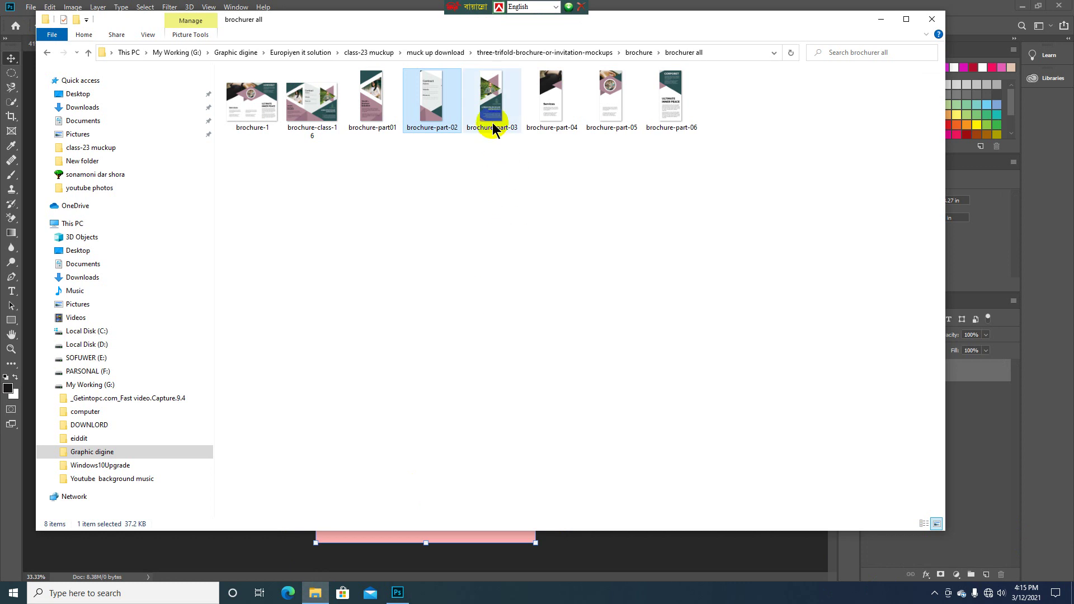
{"action": "left_click_drag", "start_coordinate": [493, 111], "coordinate": [455, 371]}
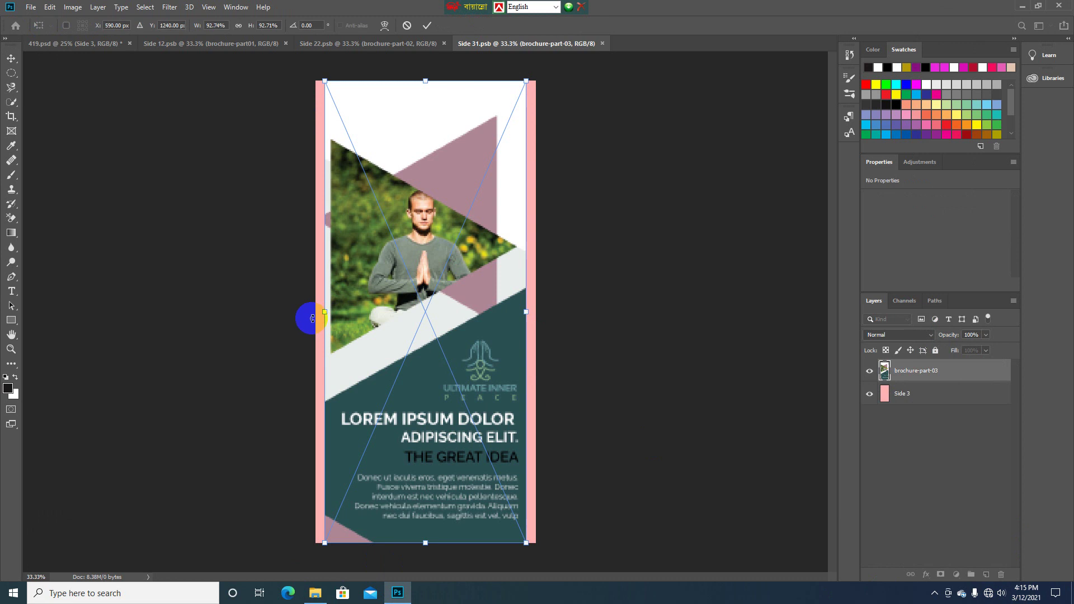
{"action": "left_click_drag", "start_coordinate": [322, 312], "coordinate": [316, 312]}
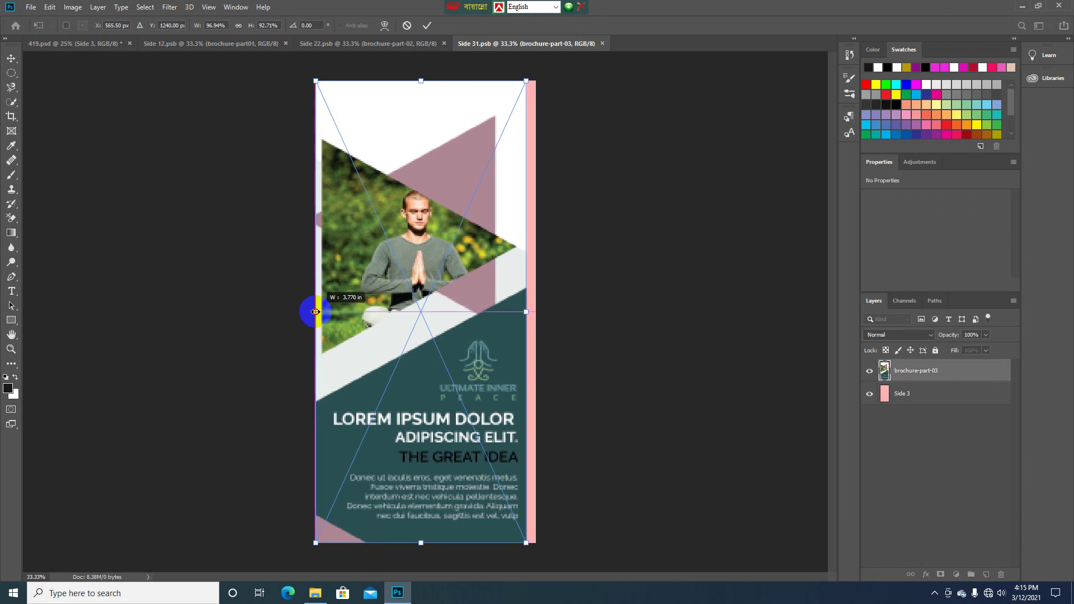
{"action": "left_click_drag", "start_coordinate": [526, 314], "coordinate": [534, 313]}
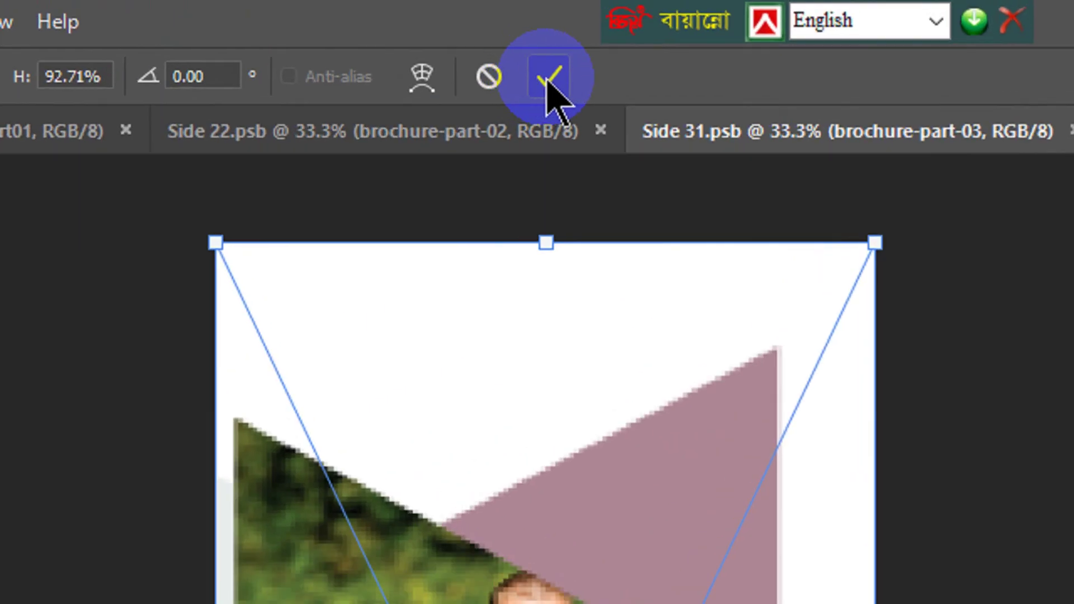
{"action": "left_click", "coordinate": [426, 25]}
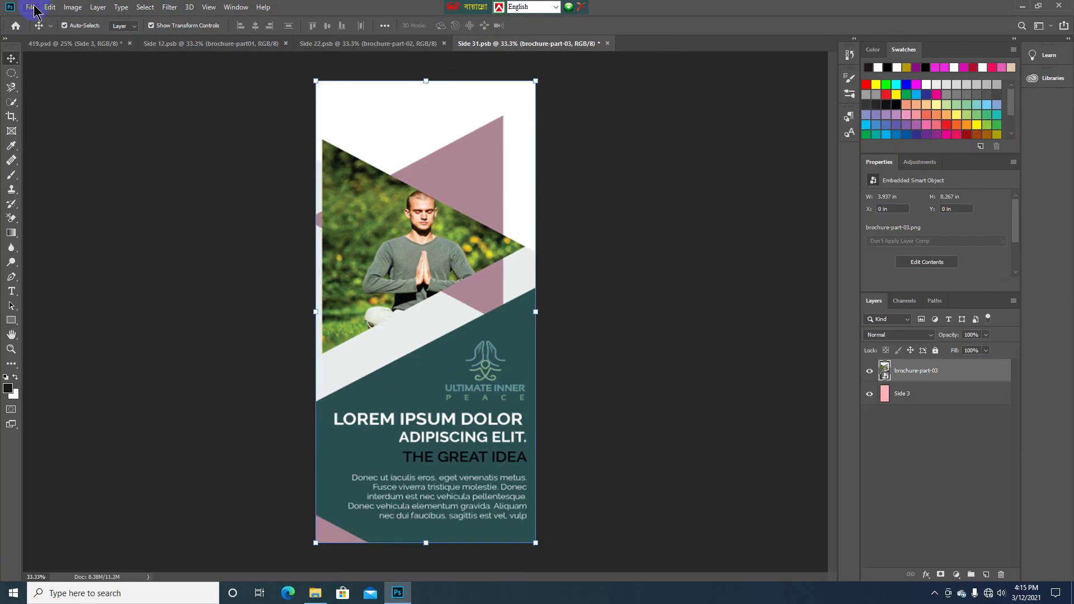
Save the edited Side 3 smart object and go back to the 419.psd mockup document
{"action": "left_click", "coordinate": [33, 9]}
{"action": "left_click", "coordinate": [42, 117]}
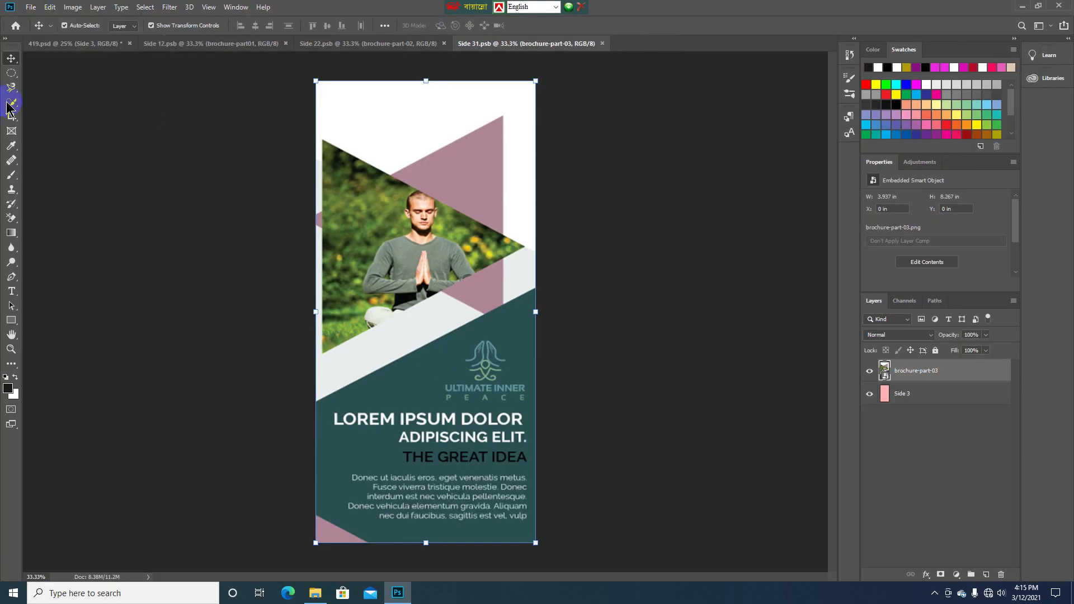
{"action": "left_click", "coordinate": [70, 43]}
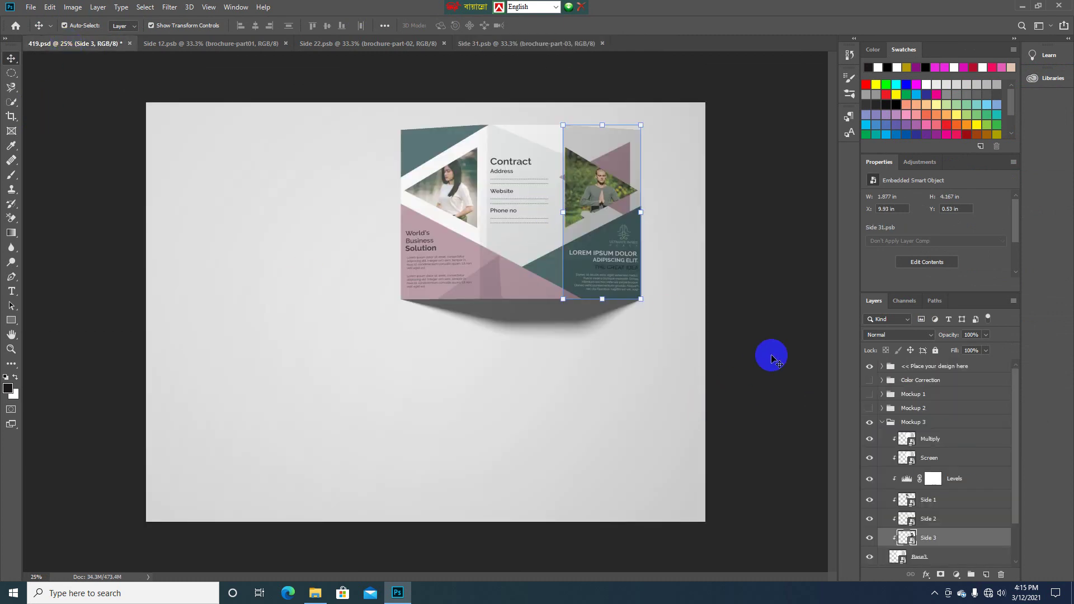
{"action": "left_click", "coordinate": [628, 359]}
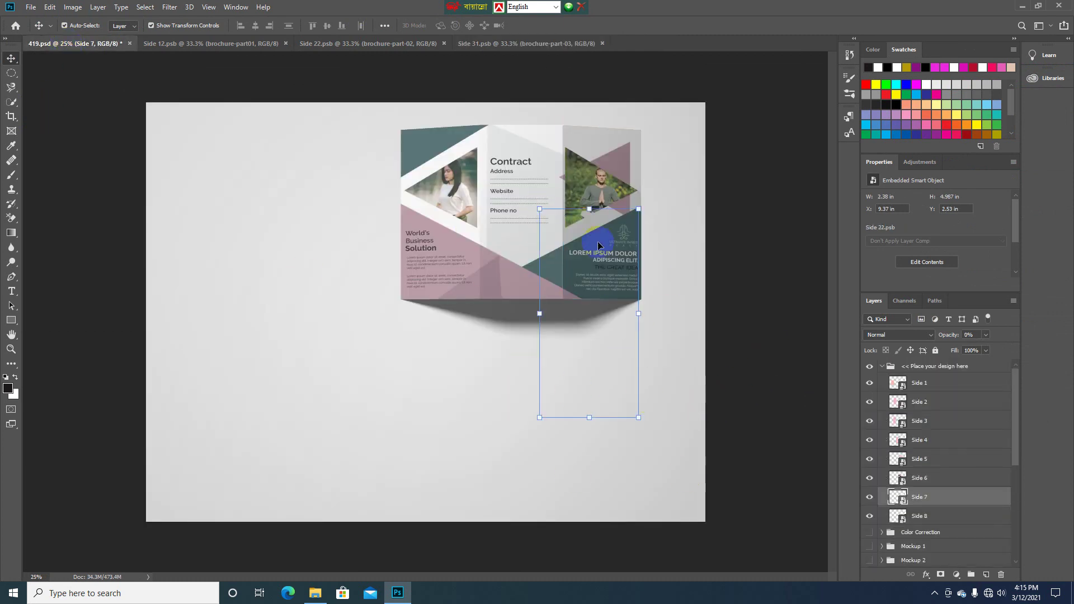
{"action": "left_click", "coordinate": [685, 241]}
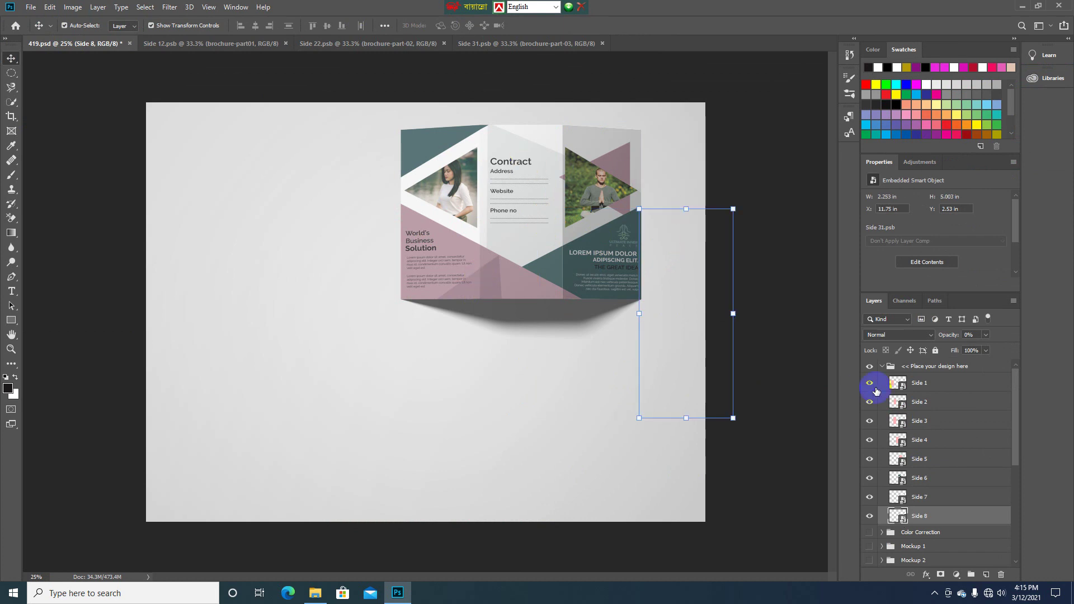
{"action": "scroll", "coordinate": [876, 391], "scroll_direction": "down", "scroll_amount": 2}
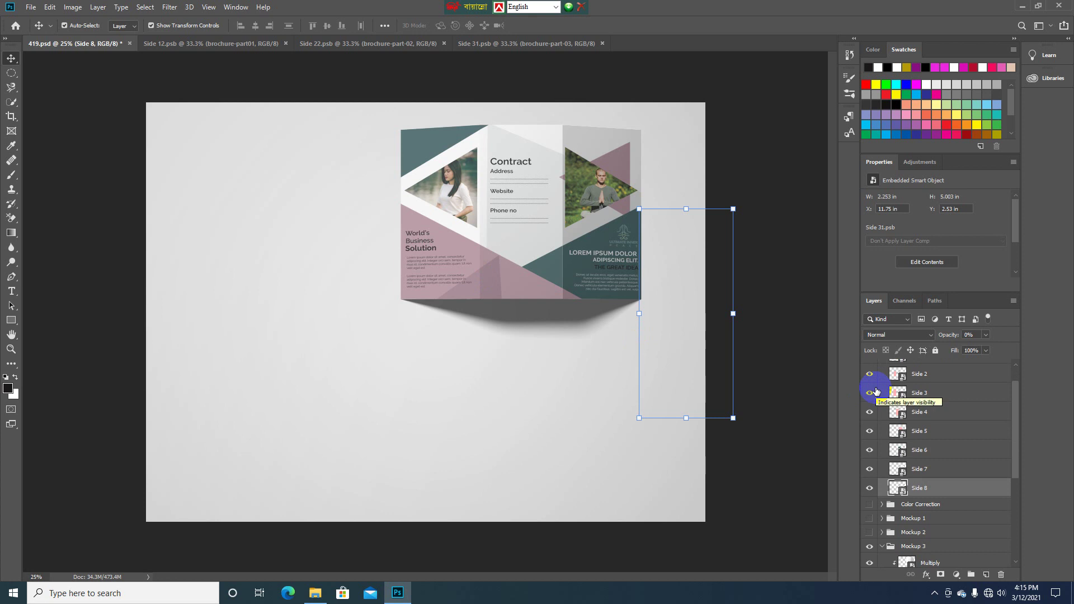
{"action": "scroll", "coordinate": [876, 391], "scroll_direction": "up", "scroll_amount": 2}
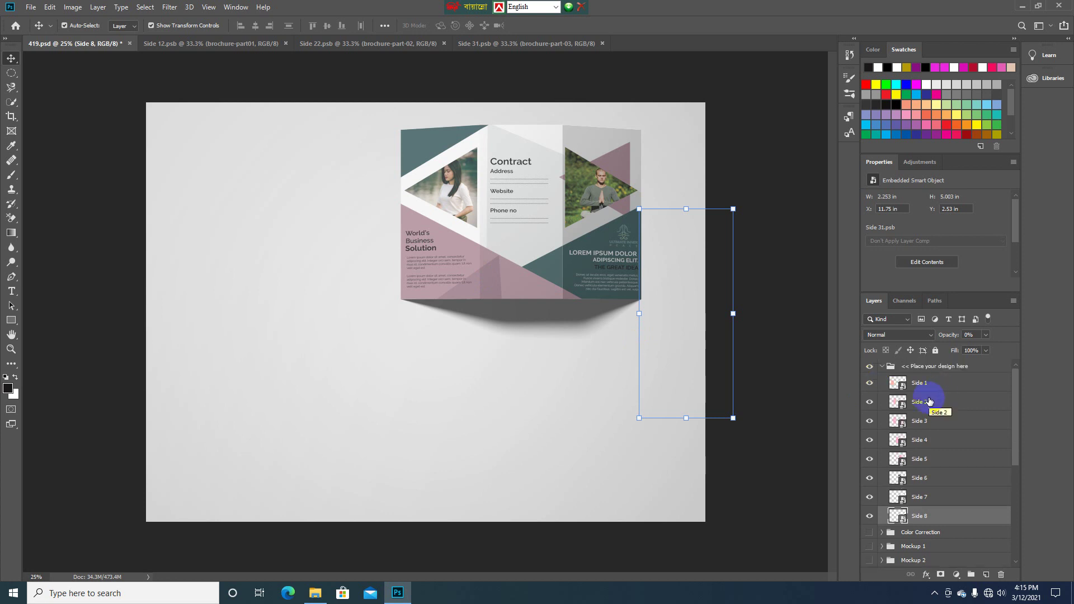
Show the Mockup 2 group and hide the Mockup 3 group
{"action": "scroll", "coordinate": [939, 425], "scroll_direction": "down", "scroll_amount": 5}
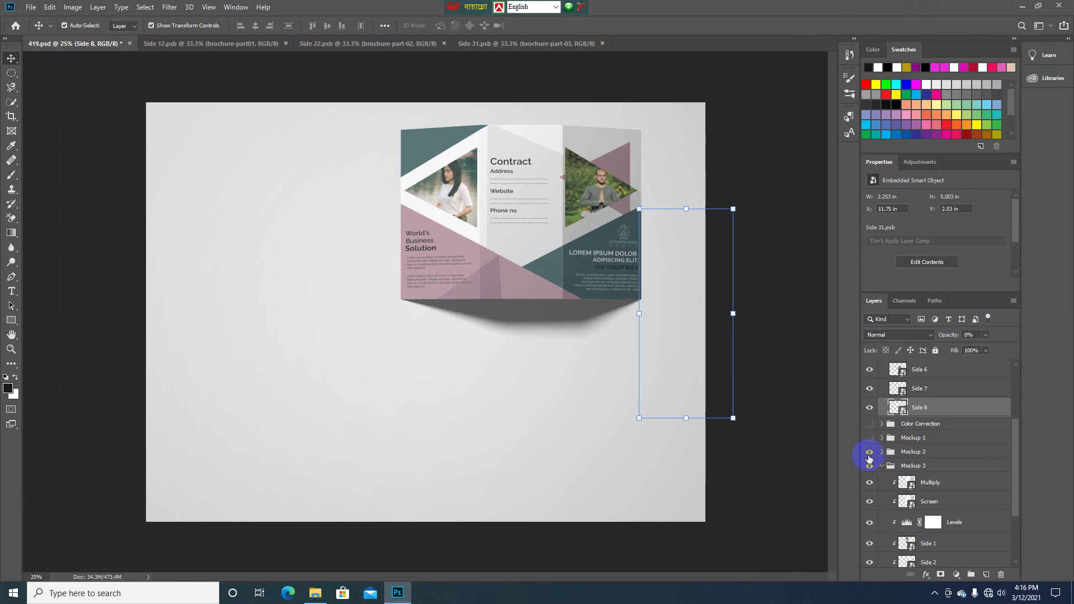
{"action": "left_click", "coordinate": [869, 465]}
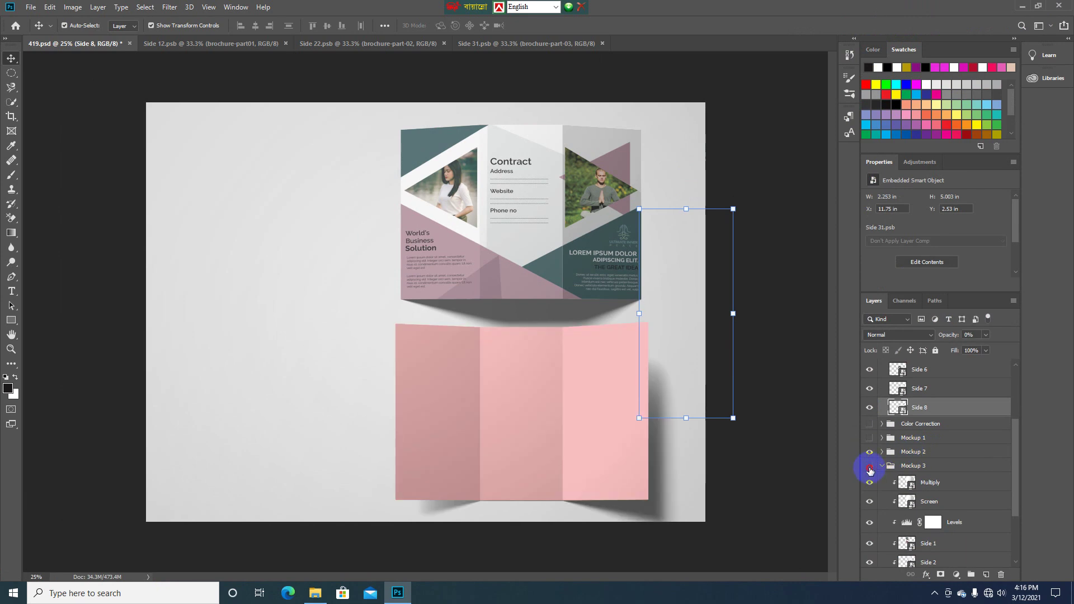
{"action": "left_click", "coordinate": [869, 469]}
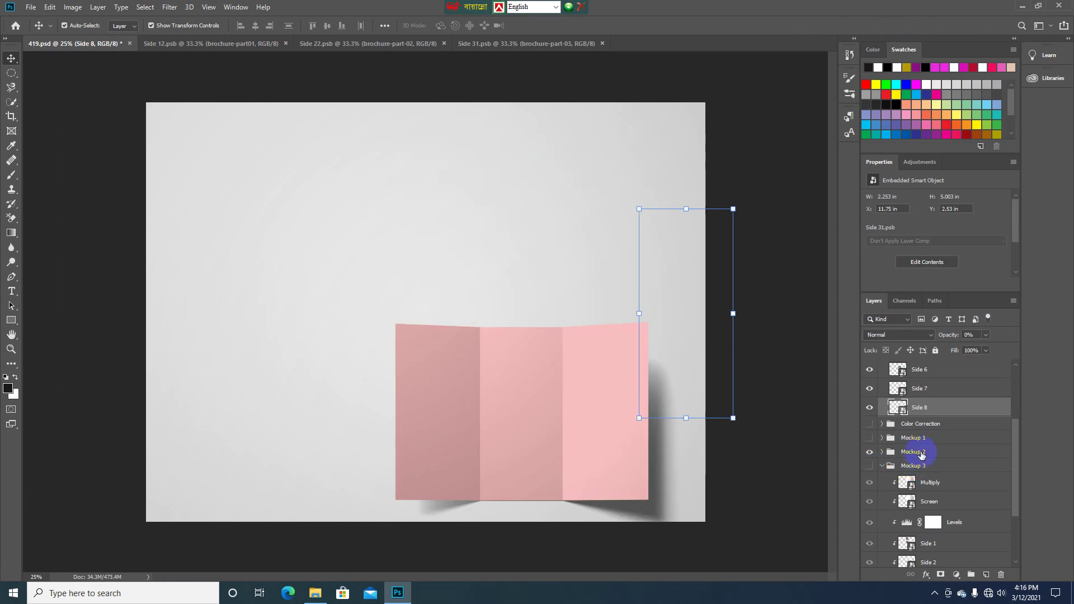
Open the Side 1 smart object of Mockup 2, place brochure-part-04 in it and stretch the image to the full canvas width
{"action": "left_click", "coordinate": [882, 453]}
{"action": "scroll", "coordinate": [925, 488], "scroll_direction": "down", "scroll_amount": 3}
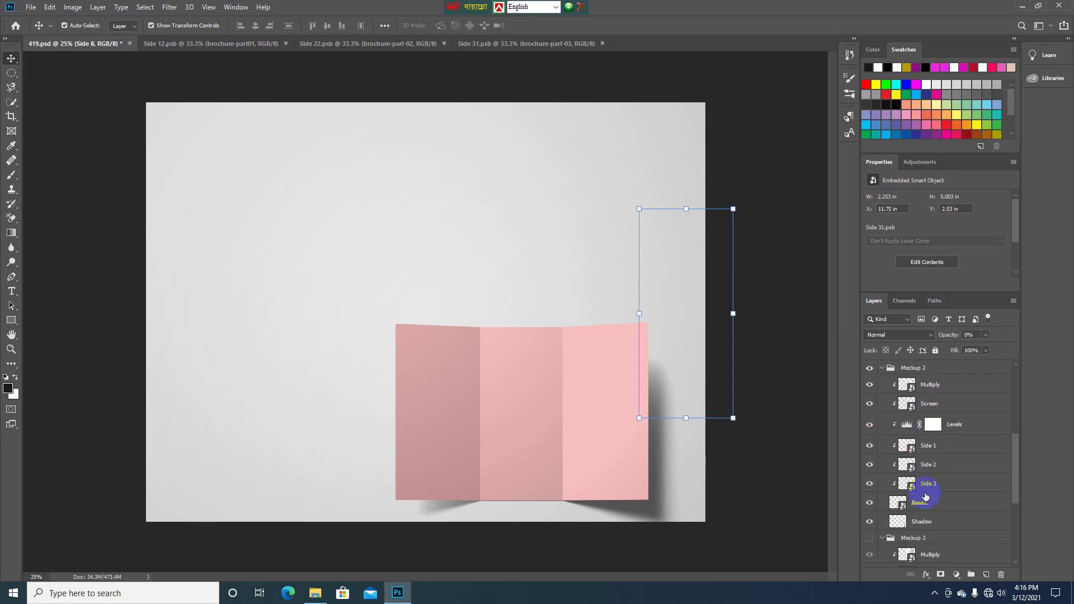
{"action": "left_click", "coordinate": [929, 450]}
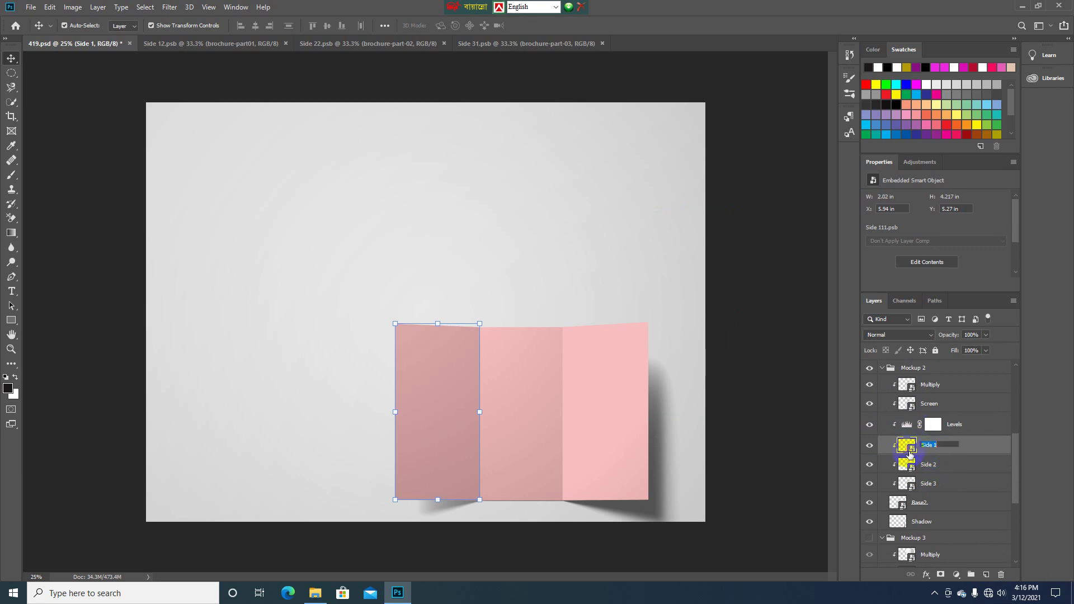
{"action": "double_click", "coordinate": [907, 446]}
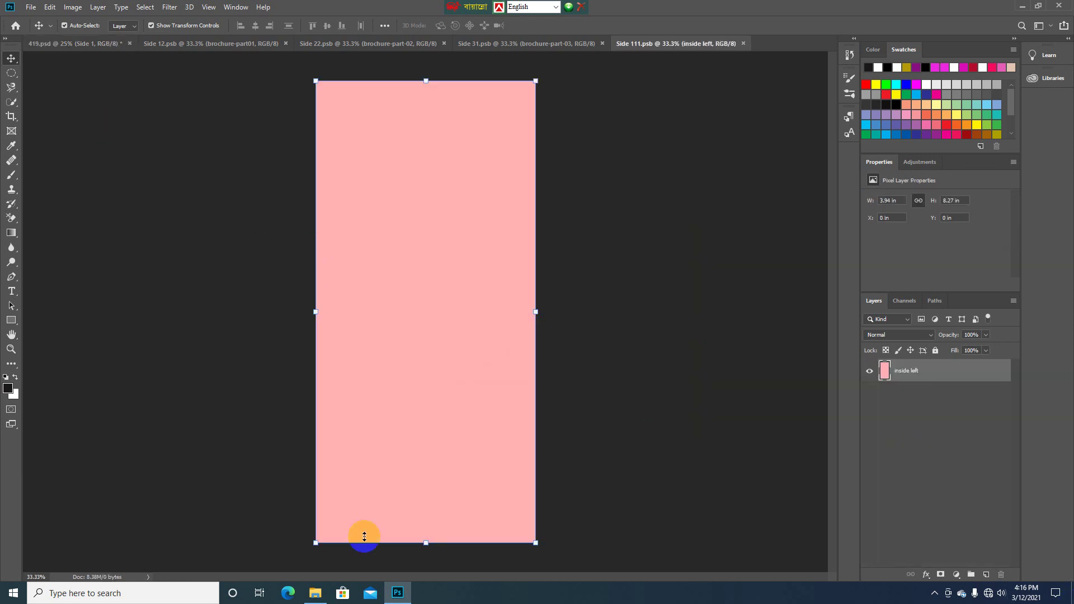
{"action": "left_click", "coordinate": [315, 593]}
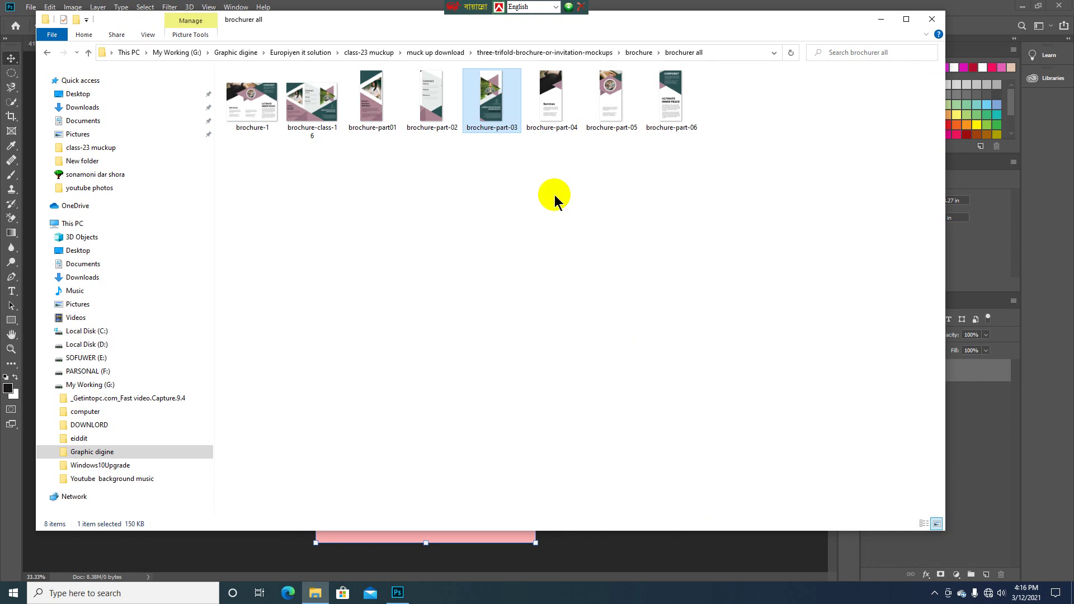
{"action": "left_click_drag", "start_coordinate": [551, 126], "coordinate": [411, 407]}
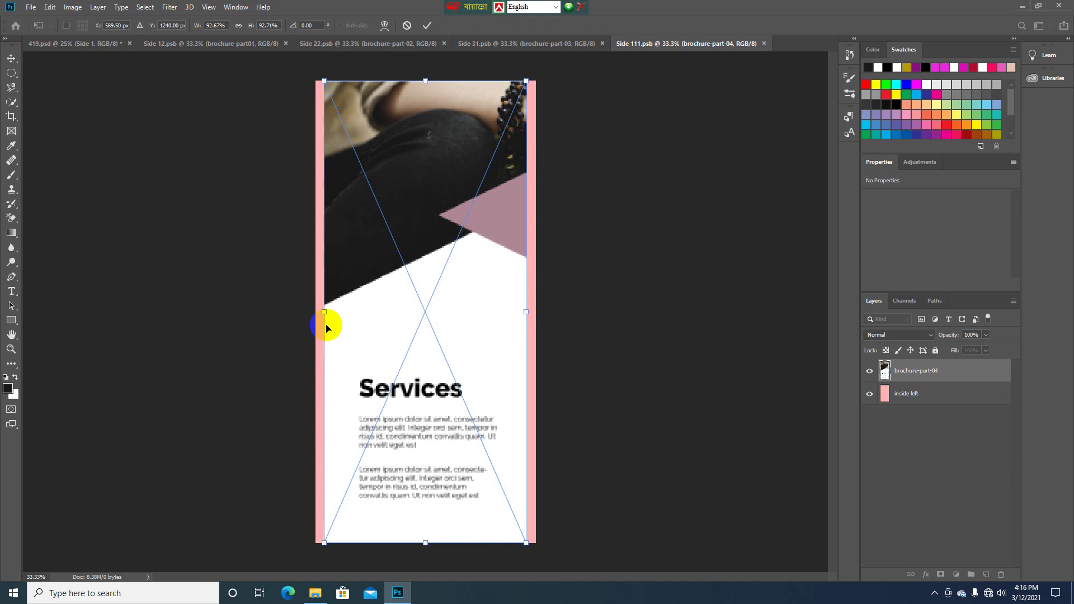
{"action": "left_click_drag", "start_coordinate": [323, 312], "coordinate": [316, 312]}
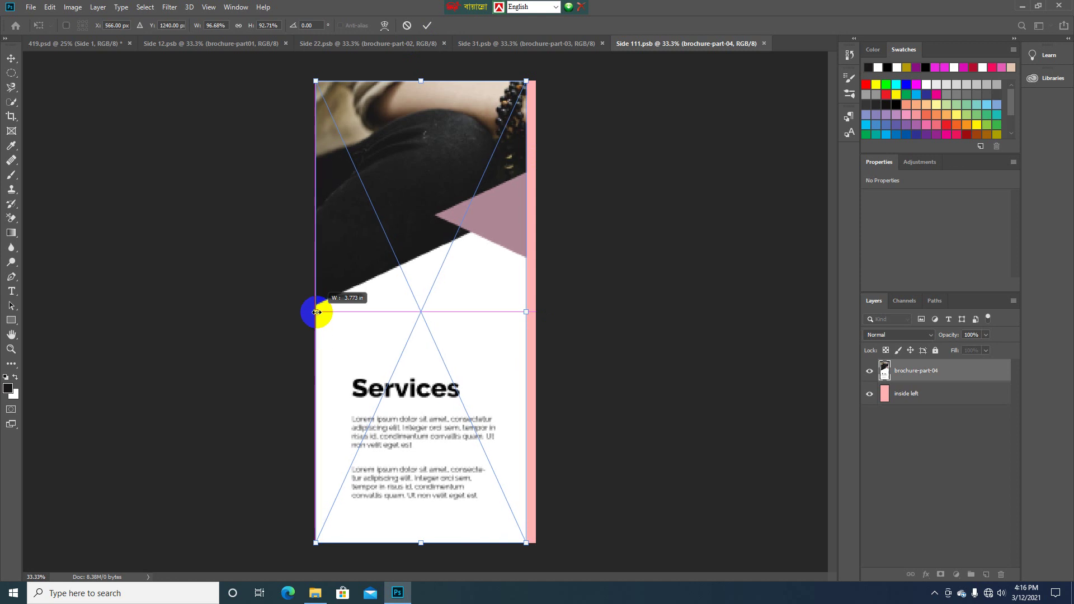
{"action": "left_click_drag", "start_coordinate": [527, 313], "coordinate": [534, 314]}
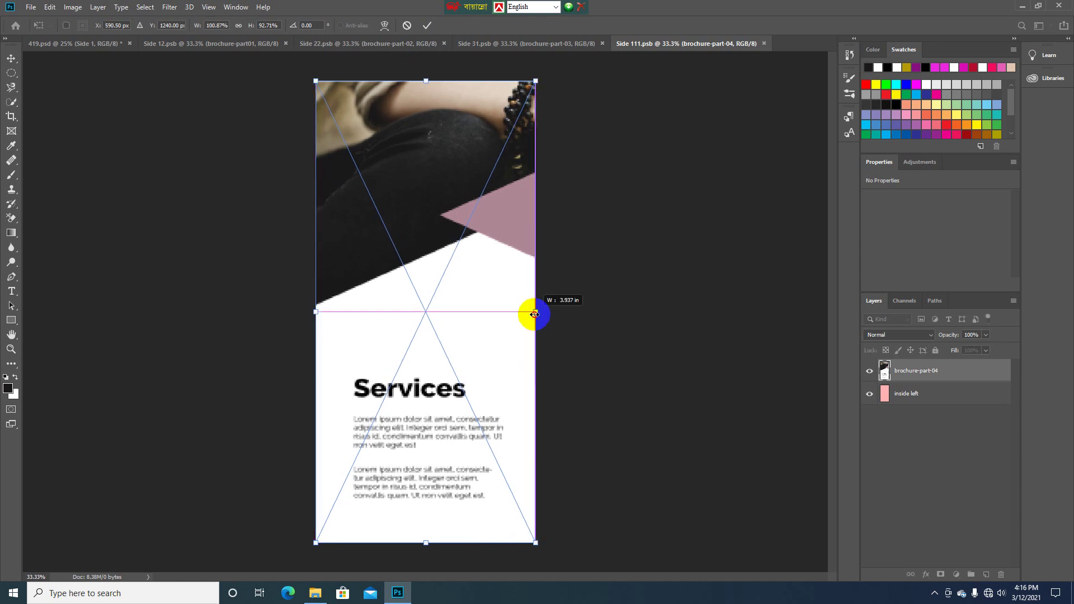
{"action": "left_click", "coordinate": [427, 25]}
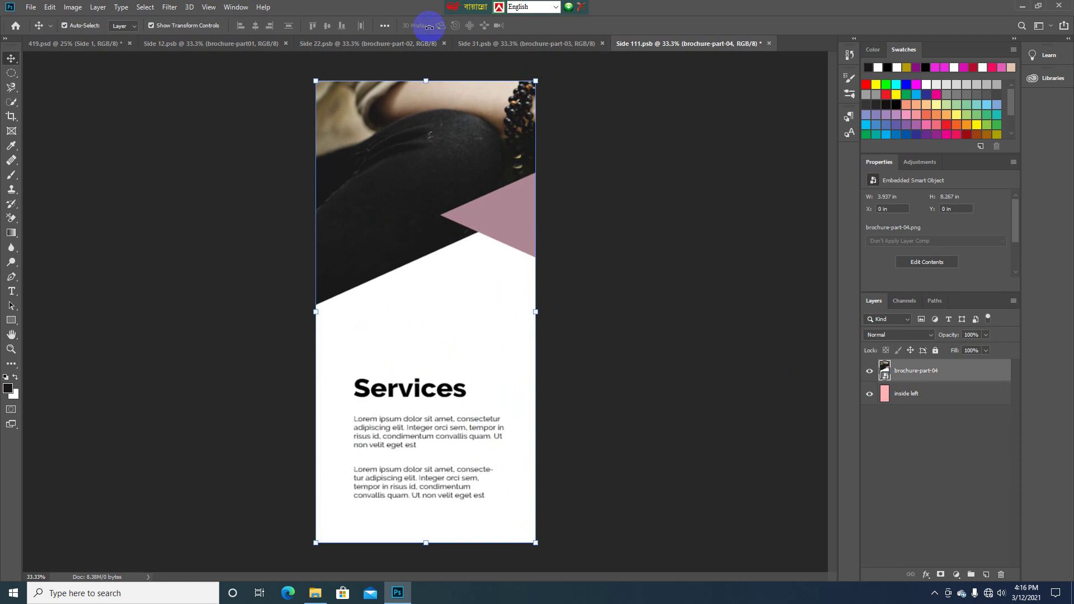
Save the edited Side 1 smart object of Mockup 2 and return to the 419.psd mockup document
{"action": "left_click", "coordinate": [31, 8]}
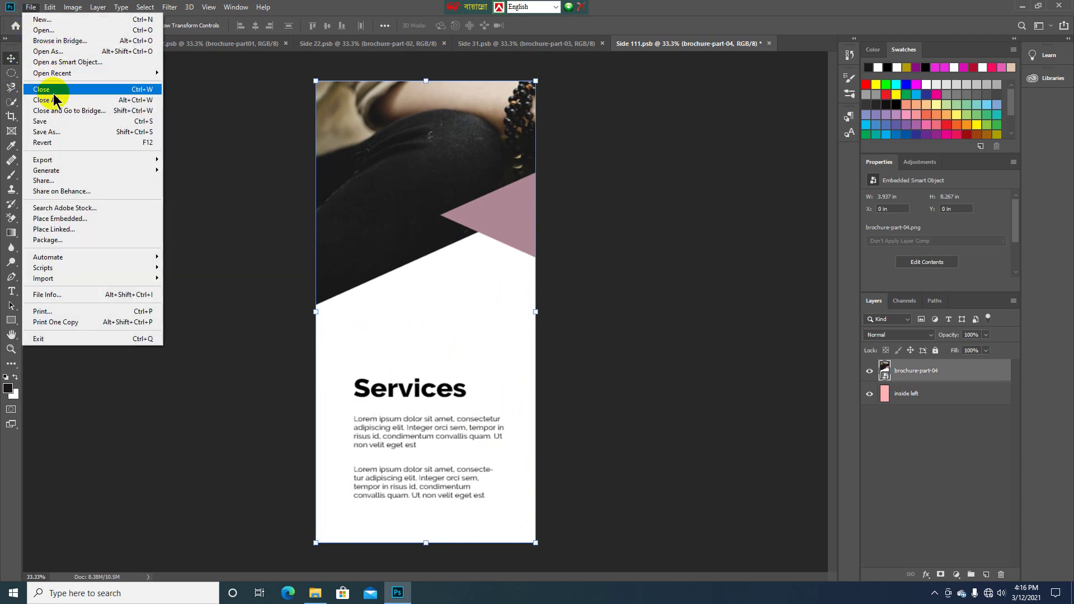
{"action": "left_click", "coordinate": [52, 121]}
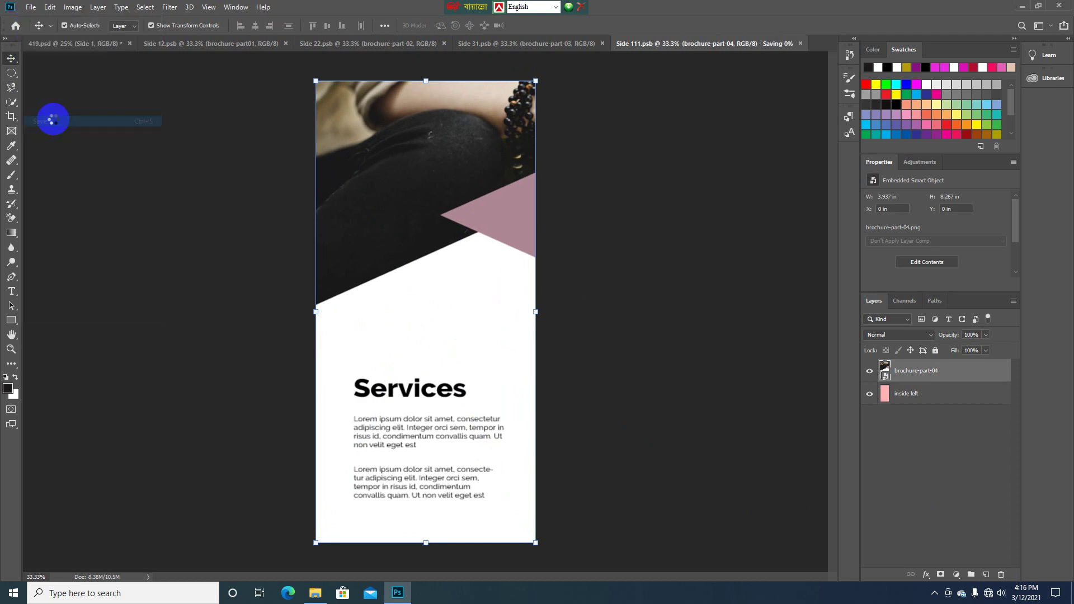
{"action": "left_click", "coordinate": [58, 45]}
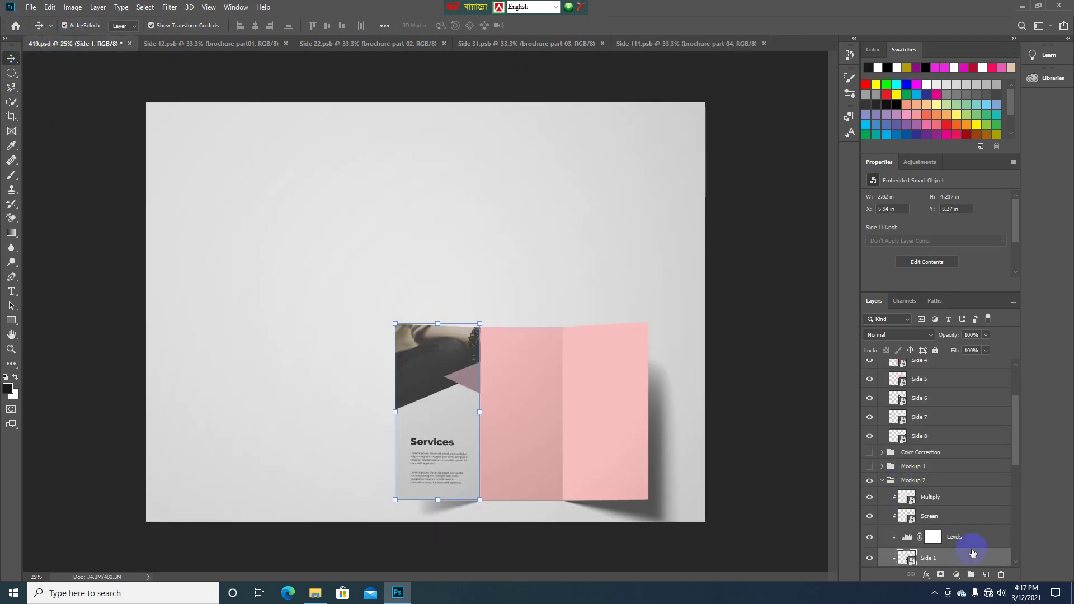
Open the Side 2 smart object of Mockup 2, place brochure-part-05 in it and stretch the image to the full canvas width
{"action": "scroll", "coordinate": [972, 552], "scroll_direction": "down", "scroll_amount": 1}
{"action": "left_click", "coordinate": [911, 555]}
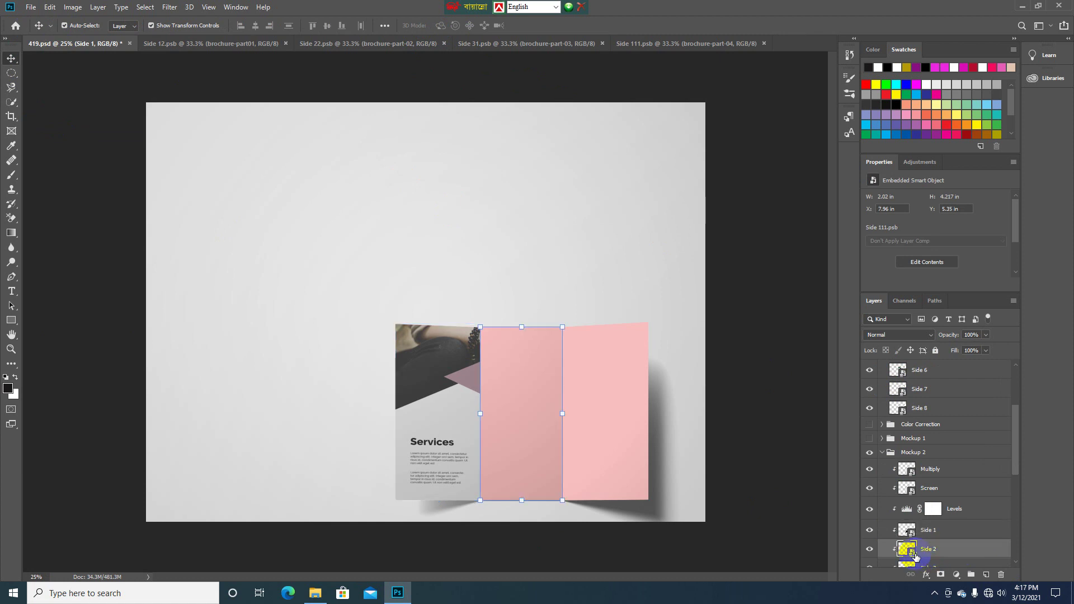
{"action": "double_click", "coordinate": [907, 549]}
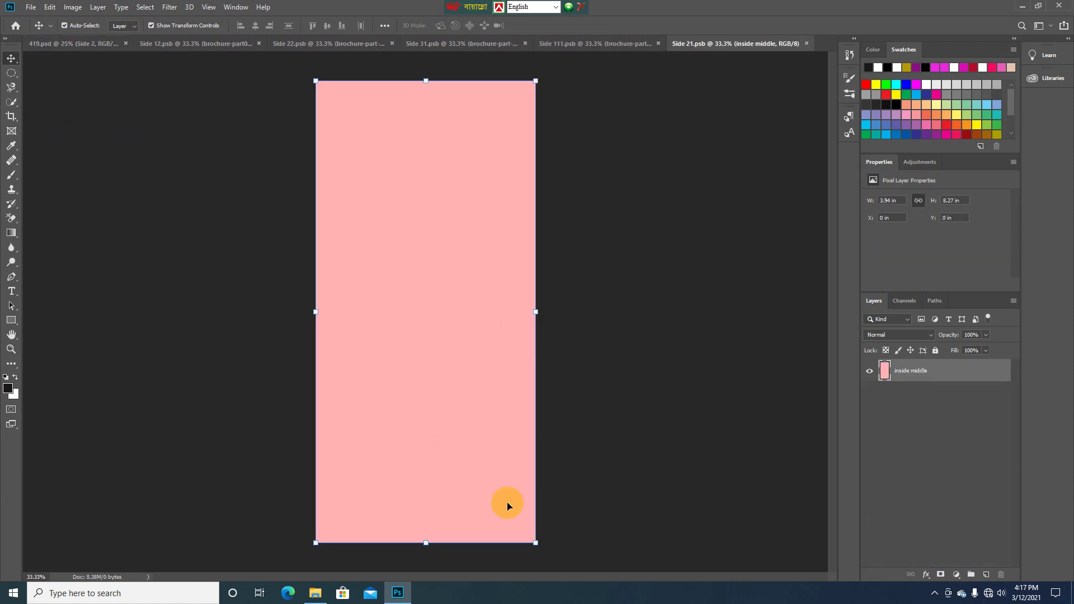
{"action": "left_click", "coordinate": [315, 594]}
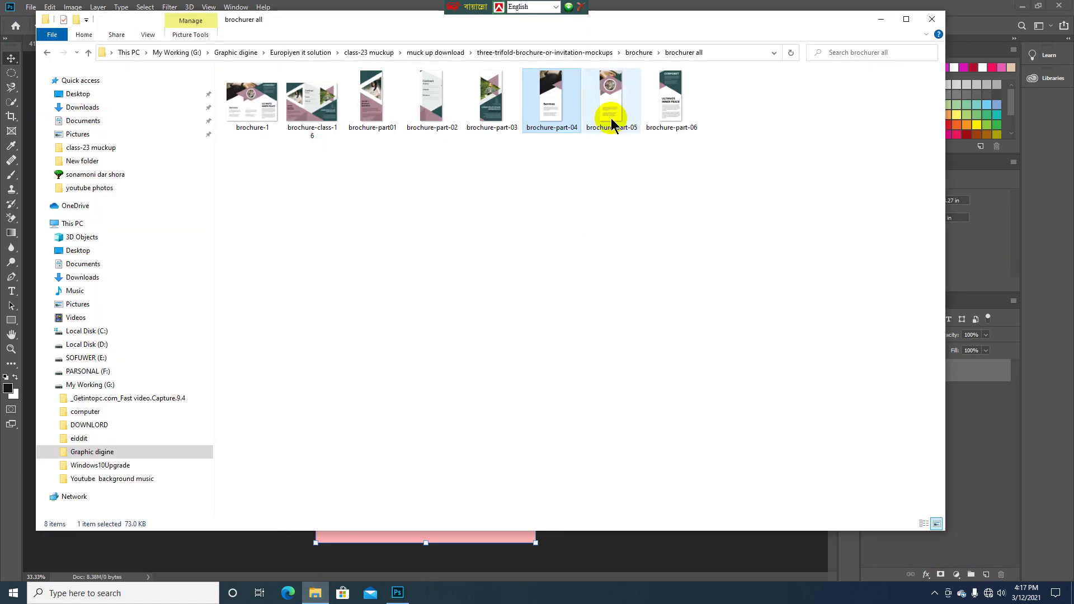
{"action": "left_click_drag", "start_coordinate": [611, 111], "coordinate": [446, 431]}
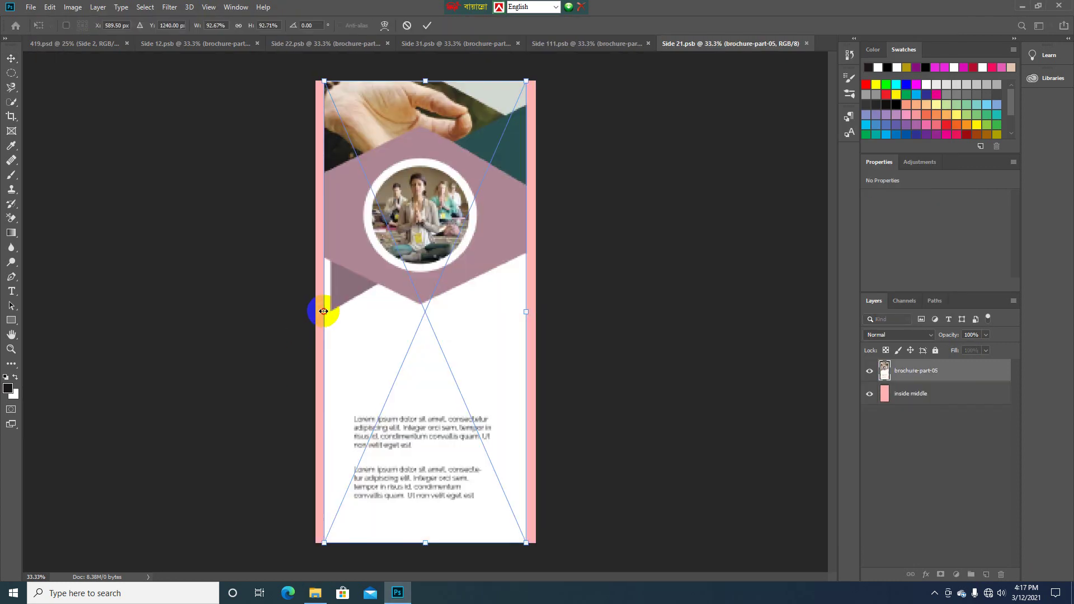
{"action": "left_click_drag", "start_coordinate": [324, 311], "coordinate": [315, 310]}
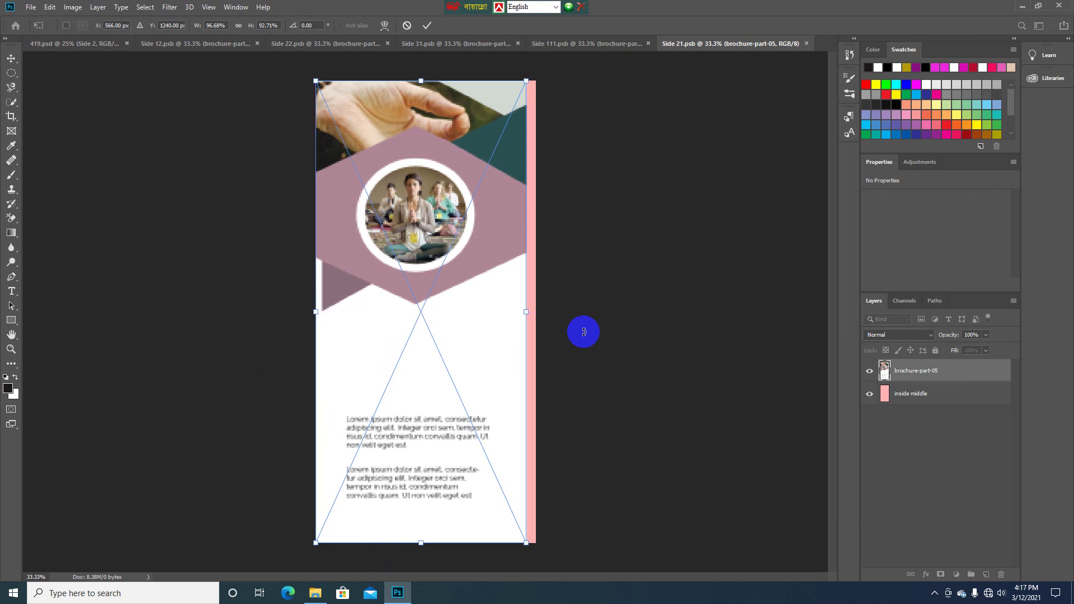
{"action": "left_click_drag", "start_coordinate": [526, 310], "coordinate": [536, 310]}
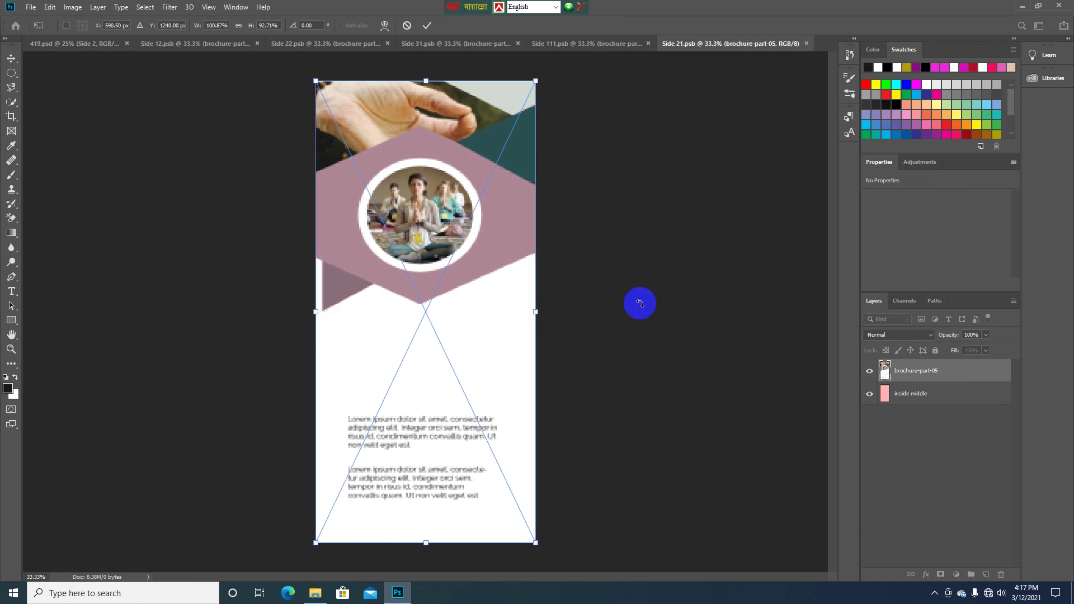
{"action": "left_click", "coordinate": [428, 25]}
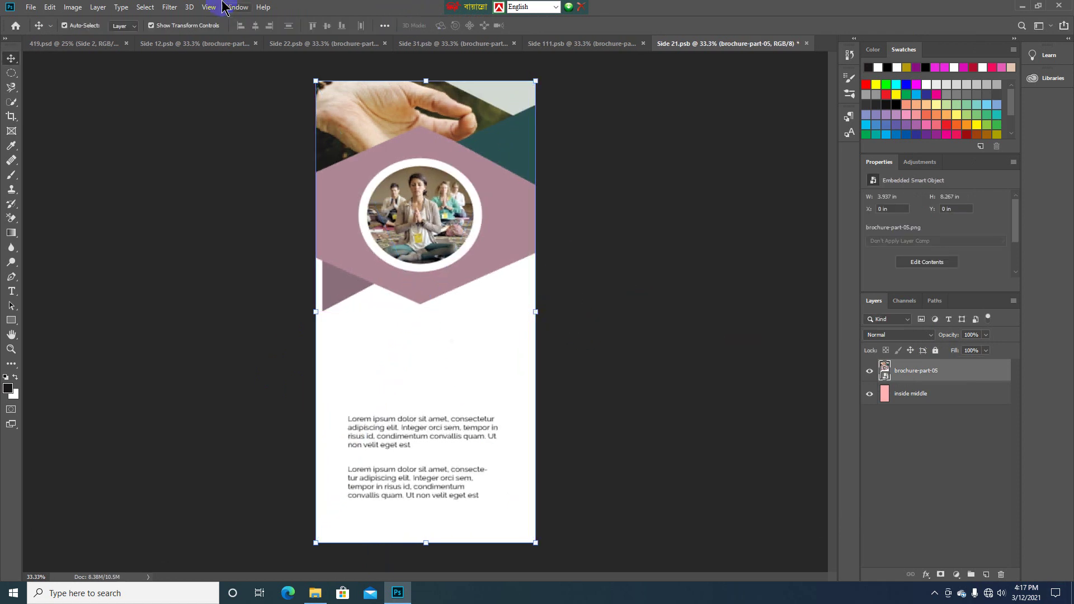
Save the edited Side 2 smart object of Mockup 2 and return to the 419.psd mockup document
{"action": "left_click", "coordinate": [31, 7]}
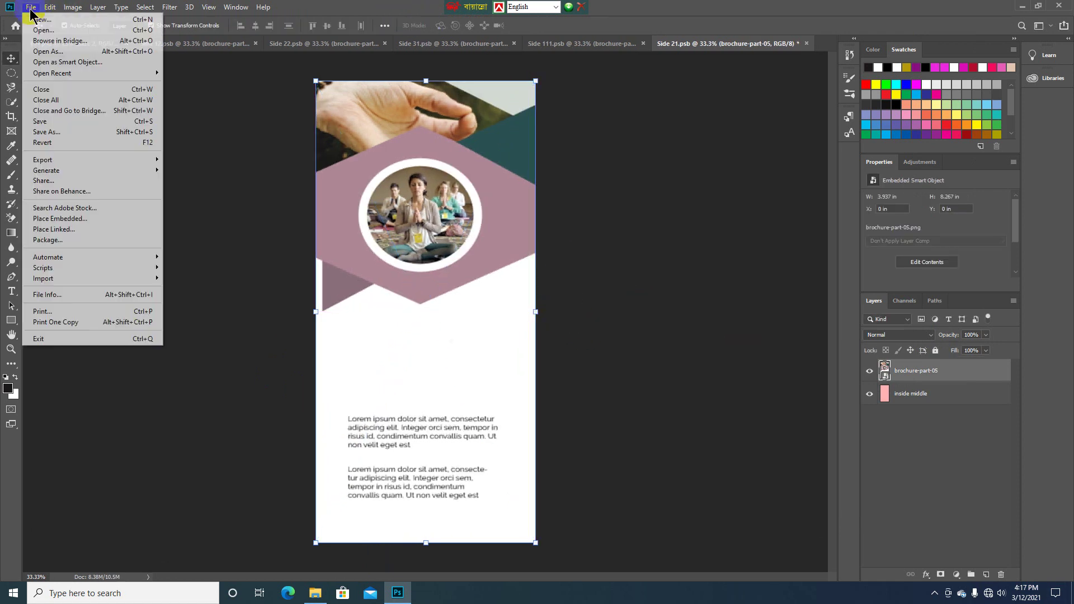
{"action": "left_click", "coordinate": [50, 123]}
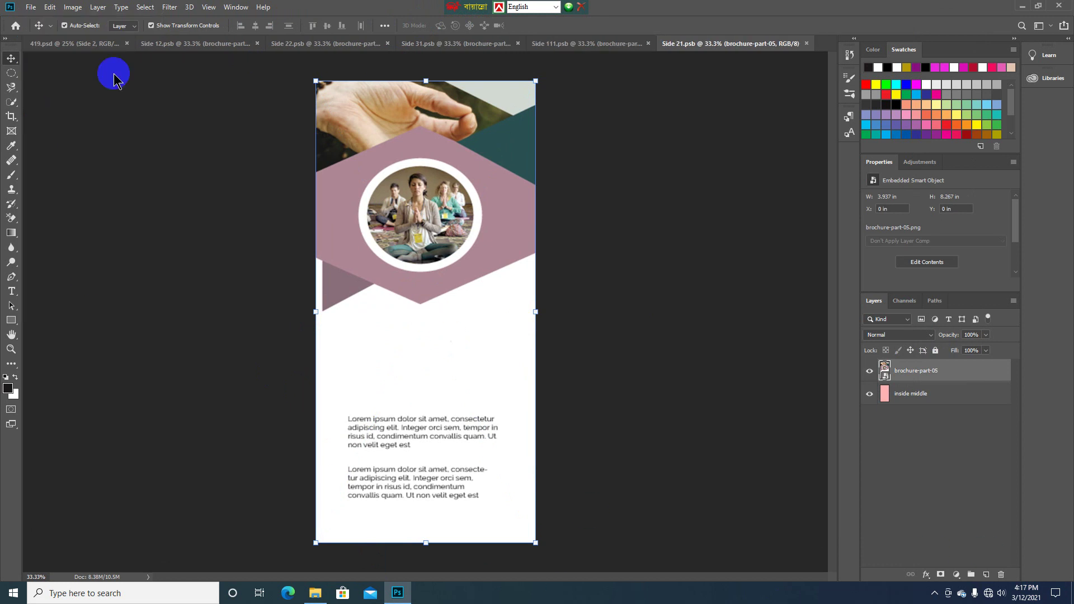
{"action": "left_click", "coordinate": [75, 48]}
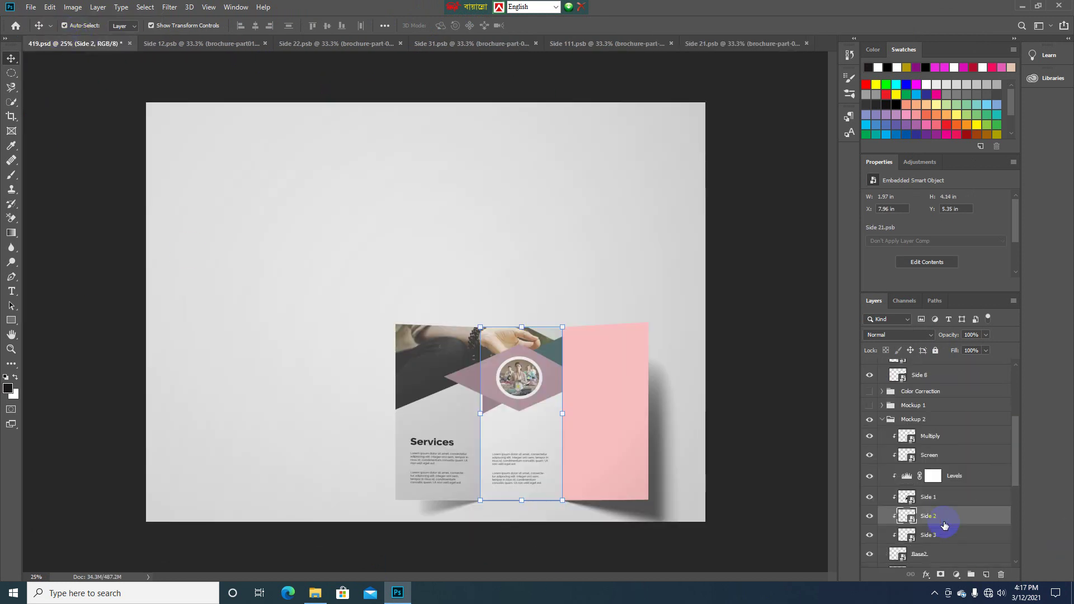
Open the Side 3 smart object of Mockup 2, place brochure-part-06 in it and stretch the image to the full canvas width
{"action": "scroll", "coordinate": [937, 523], "scroll_direction": "down", "scroll_amount": 1}
{"action": "double_click", "coordinate": [910, 525]}
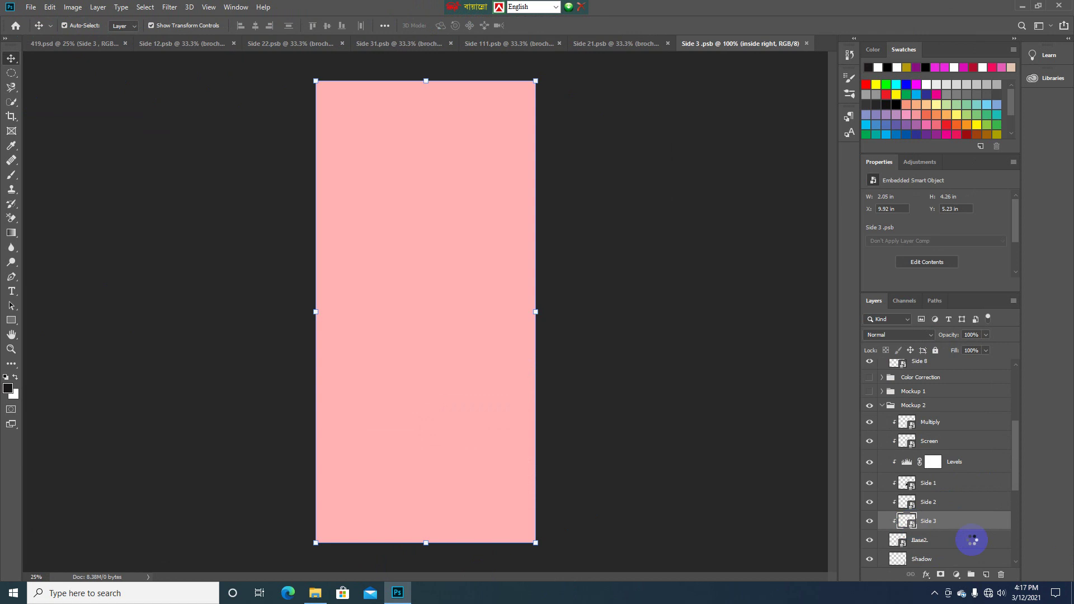
{"action": "left_click", "coordinate": [315, 593]}
{"action": "left_click_drag", "start_coordinate": [670, 100], "coordinate": [425, 430]}
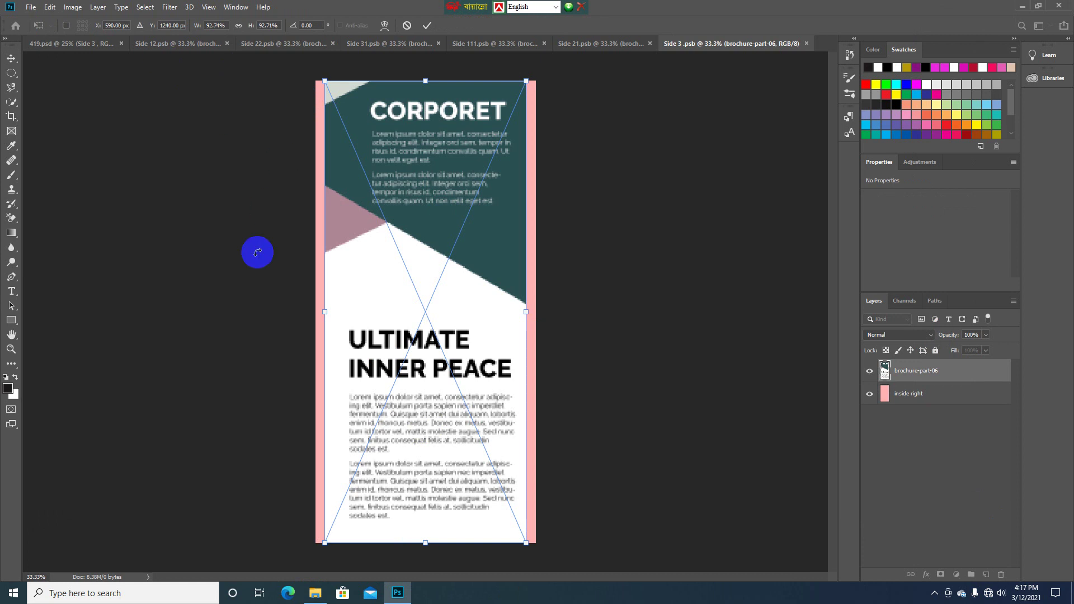
{"action": "left_click_drag", "start_coordinate": [326, 312], "coordinate": [316, 312]}
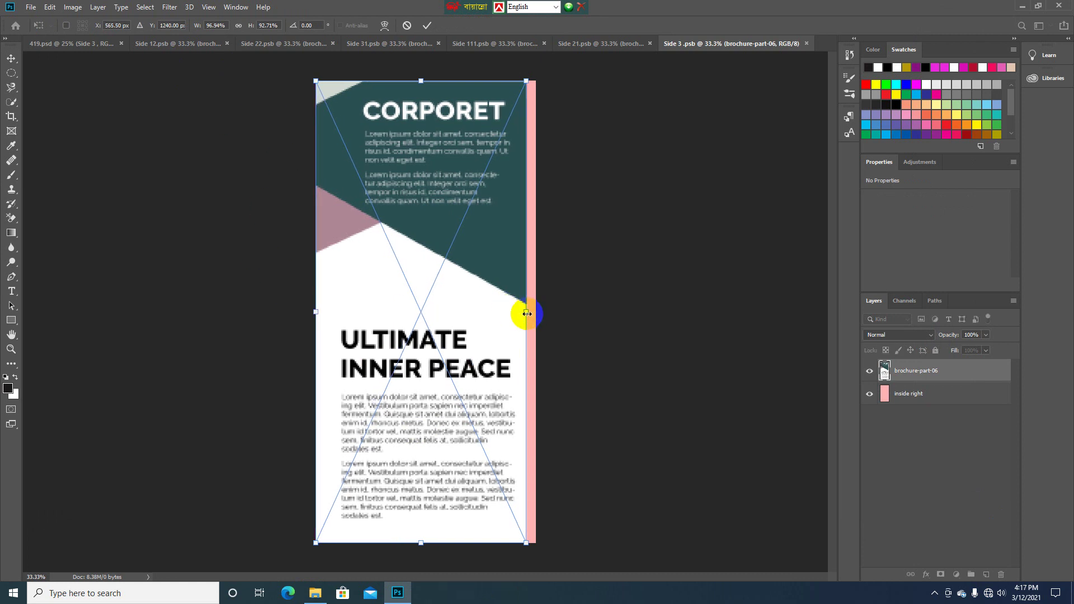
{"action": "left_click_drag", "start_coordinate": [527, 314], "coordinate": [533, 314]}
{"action": "left_click", "coordinate": [427, 26]}
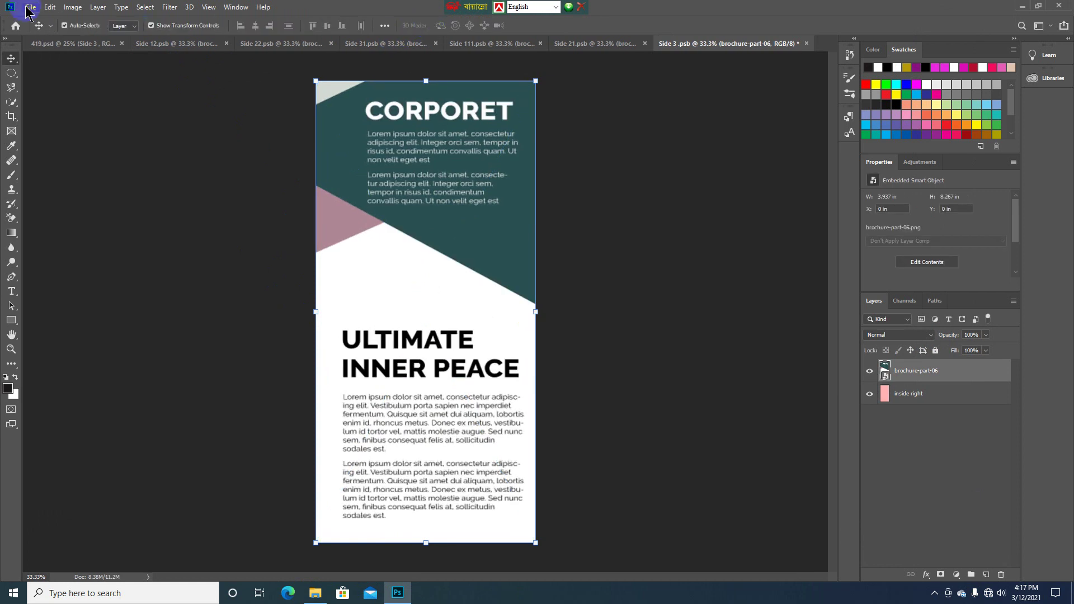
Save the edited Side 3 smart object of Mockup 2 and return to the 419.psd mockup document
{"action": "left_click", "coordinate": [31, 7]}
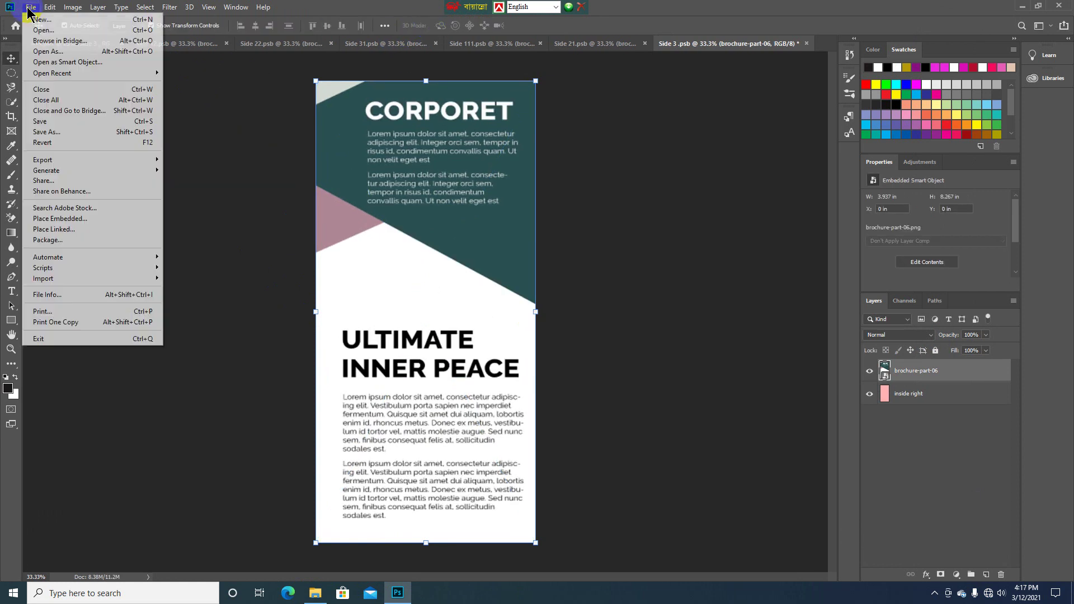
{"action": "left_click", "coordinate": [57, 122]}
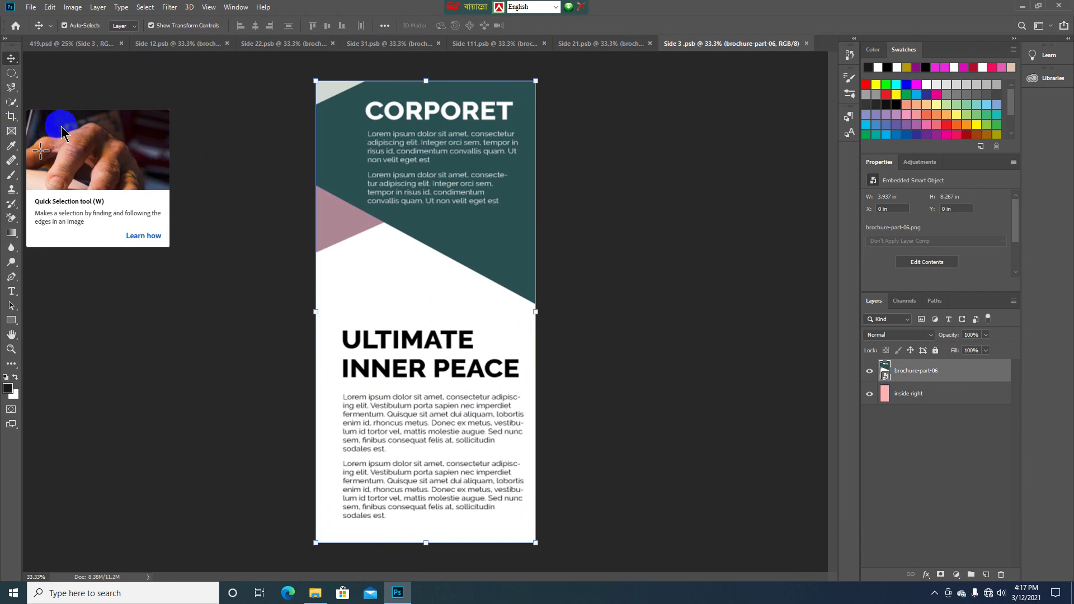
{"action": "left_click", "coordinate": [79, 45]}
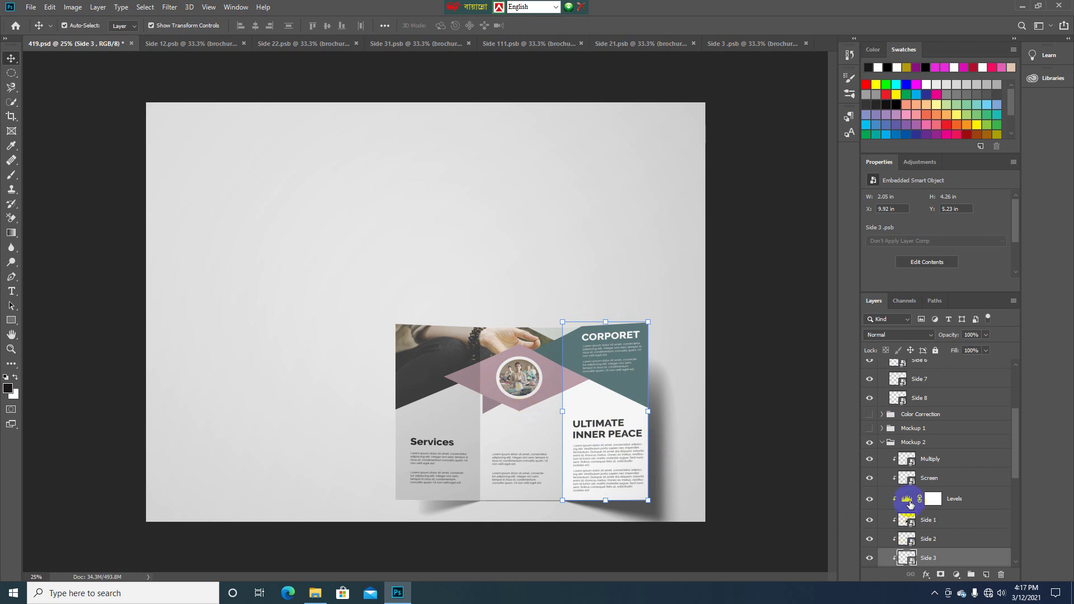
Hide the Mockup 2 group and show Mockup 1, collapsing the Mockup 2 and Mockup 3 groups and expanding Mockup 1
{"action": "left_click", "coordinate": [869, 443]}
{"action": "left_click", "coordinate": [870, 430]}
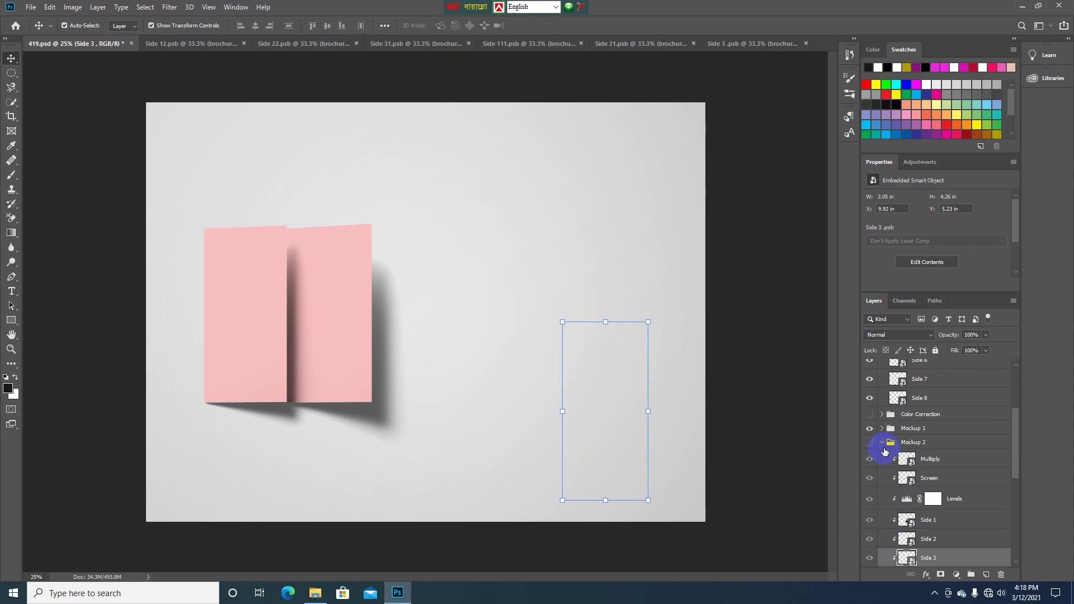
{"action": "left_click", "coordinate": [882, 444]}
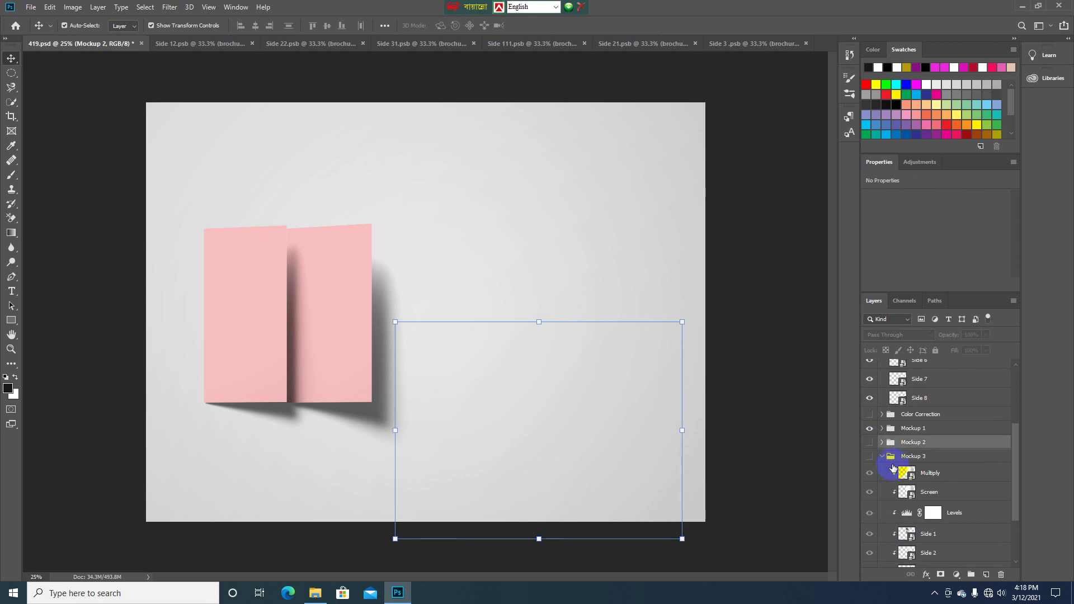
{"action": "left_click", "coordinate": [883, 457]}
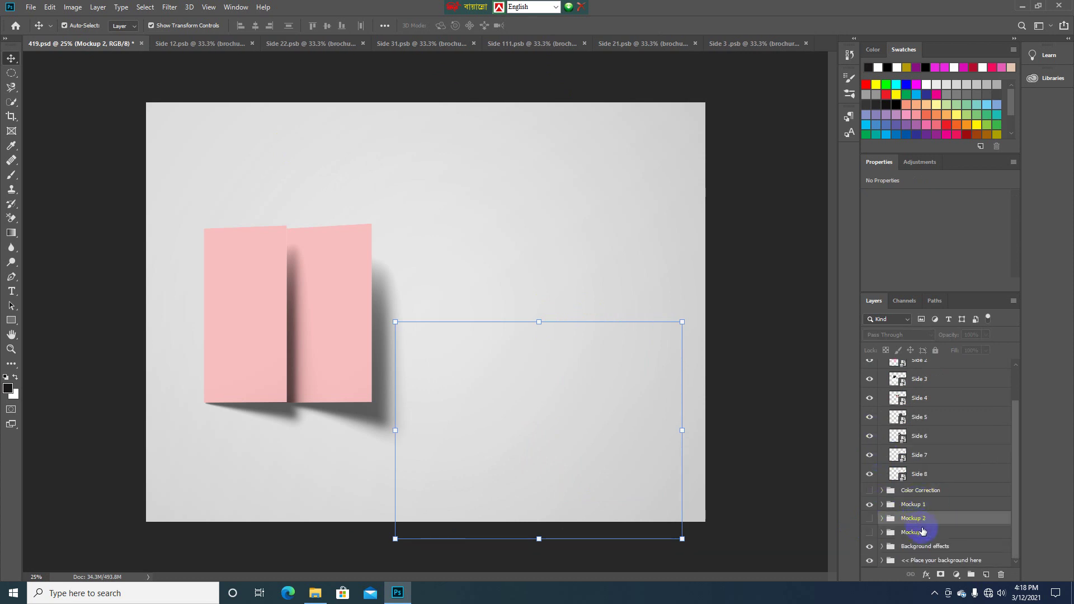
{"action": "left_click", "coordinate": [882, 505]}
Open the Side 1 smart object of Mockup 1, place brochure-part01 in it and stretch the image to the full canvas width
{"action": "scroll", "coordinate": [886, 494], "scroll_direction": "down", "scroll_amount": 3}
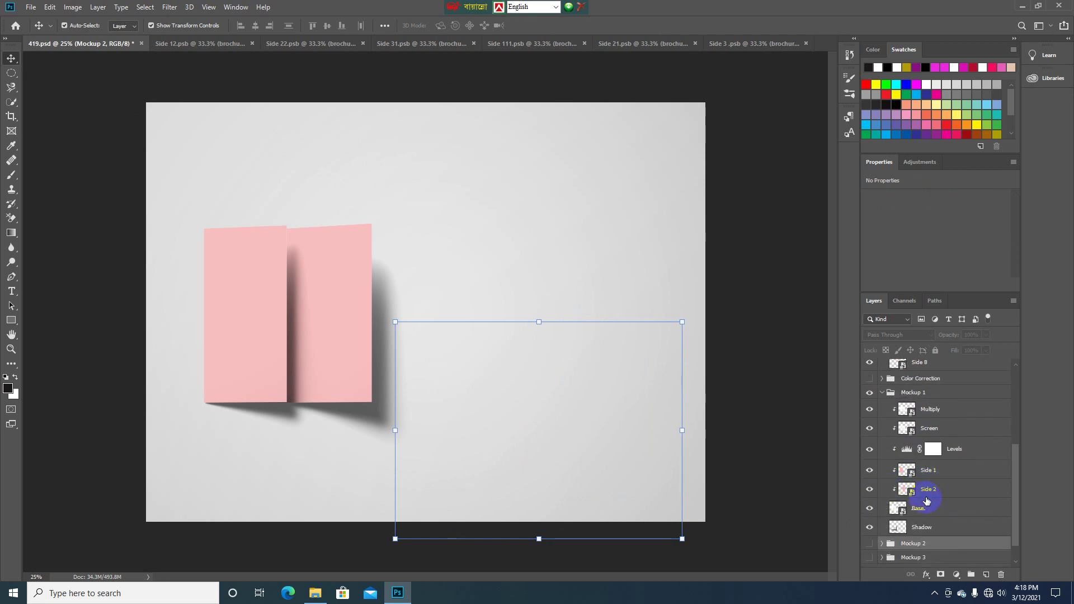
{"action": "double_click", "coordinate": [907, 472]}
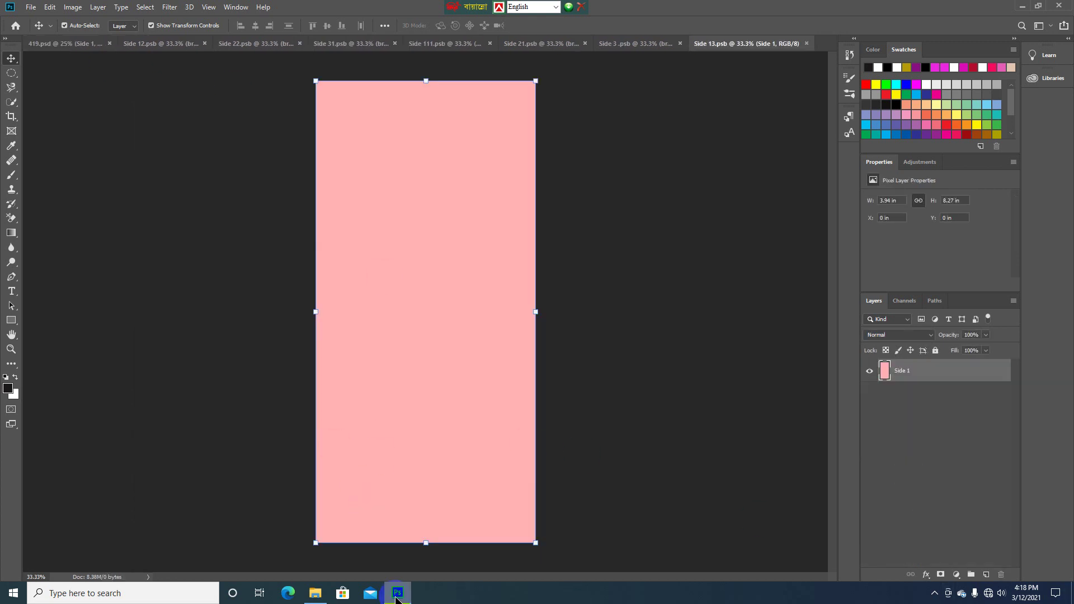
{"action": "left_click", "coordinate": [313, 594]}
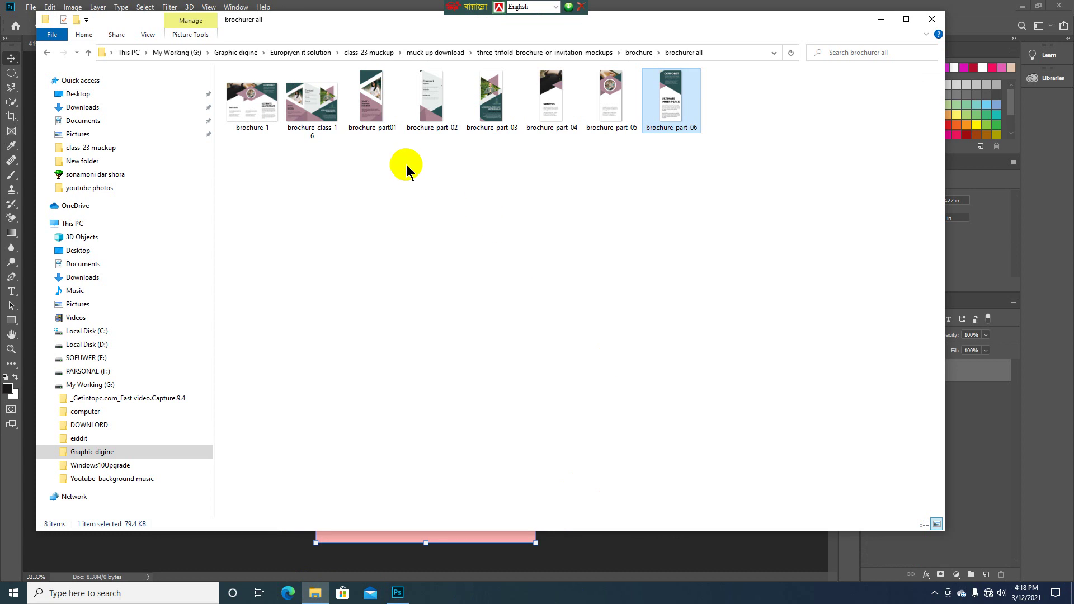
{"action": "left_click", "coordinate": [375, 121]}
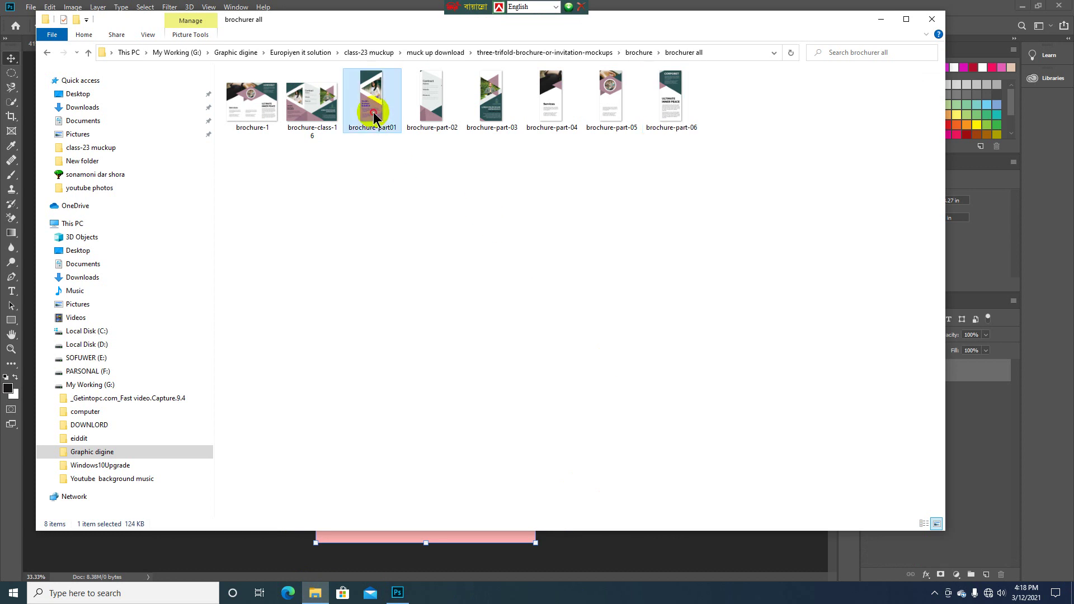
{"action": "left_click_drag", "start_coordinate": [374, 117], "coordinate": [398, 487]}
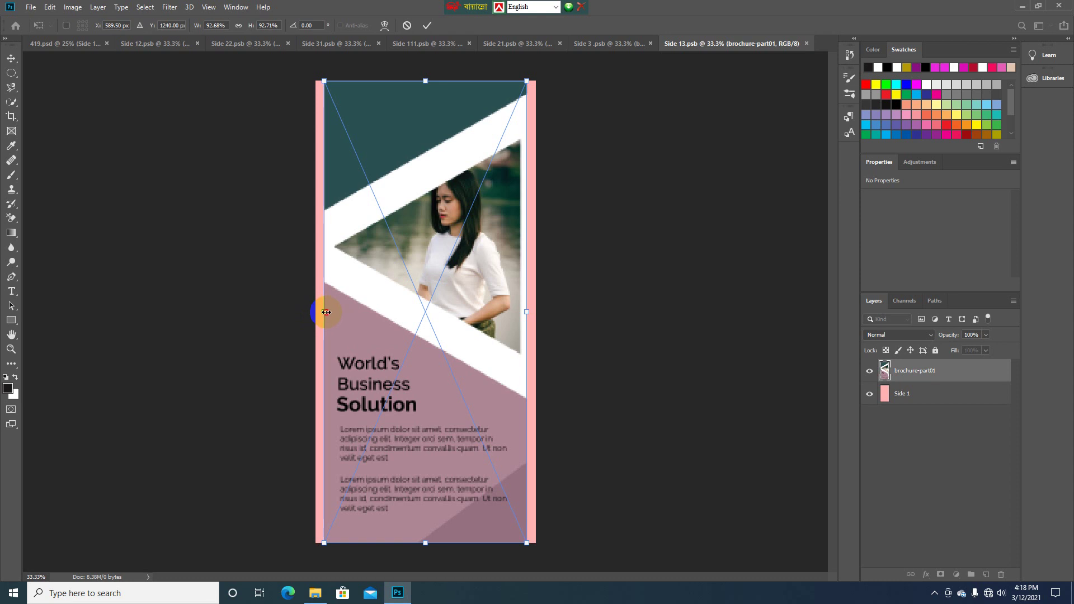
{"action": "left_click_drag", "start_coordinate": [326, 312], "coordinate": [316, 311]}
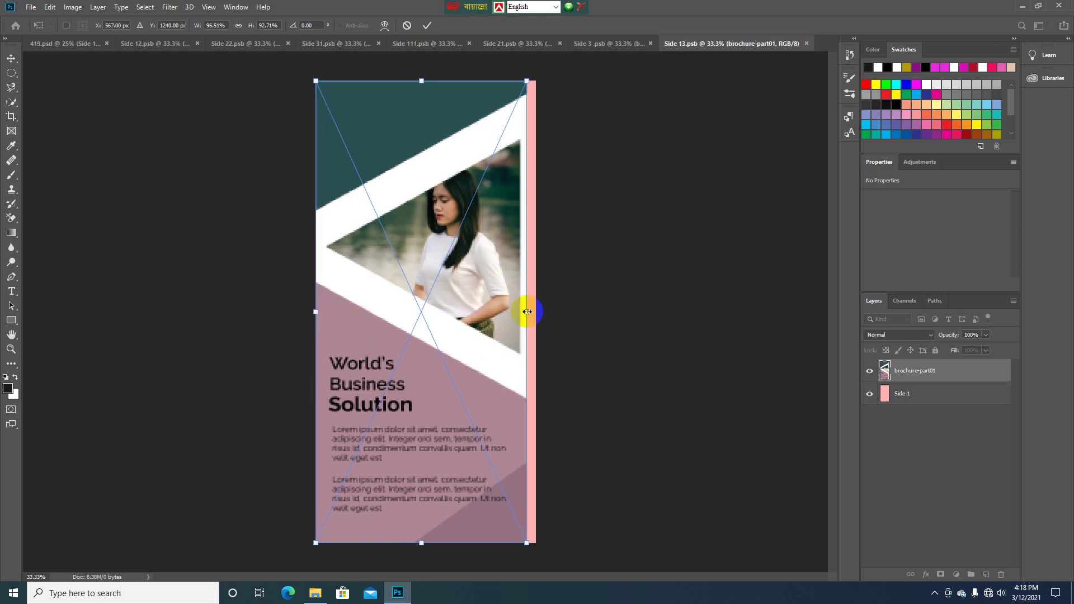
{"action": "left_click_drag", "start_coordinate": [526, 311], "coordinate": [534, 312]}
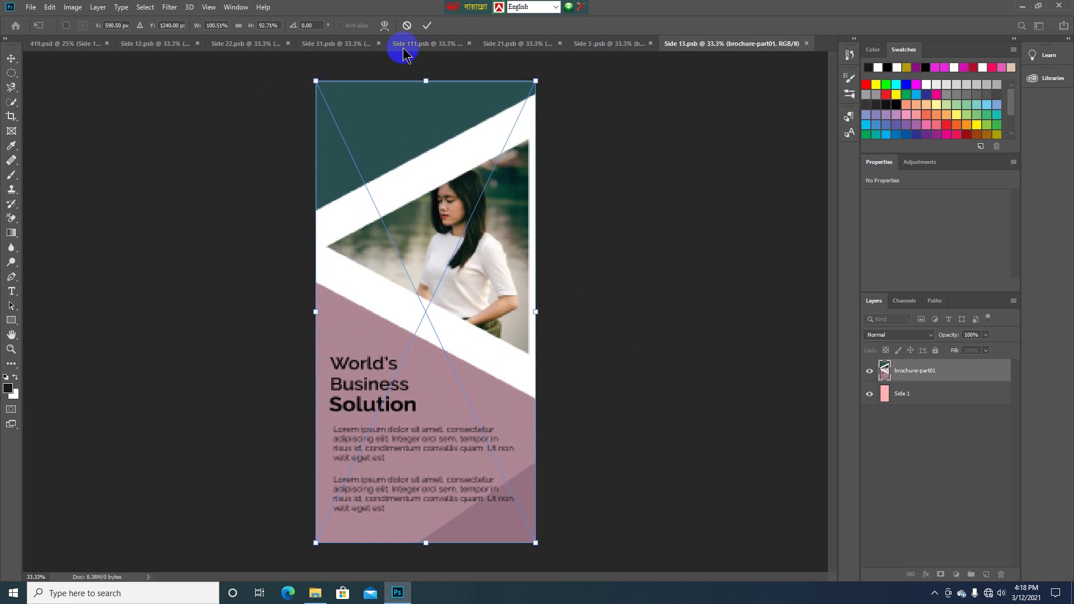
{"action": "left_click", "coordinate": [426, 25]}
Save the edited Side 1 smart object of Mockup 1 and return to the 419.psd mockup document
{"action": "left_click", "coordinate": [41, 8]}
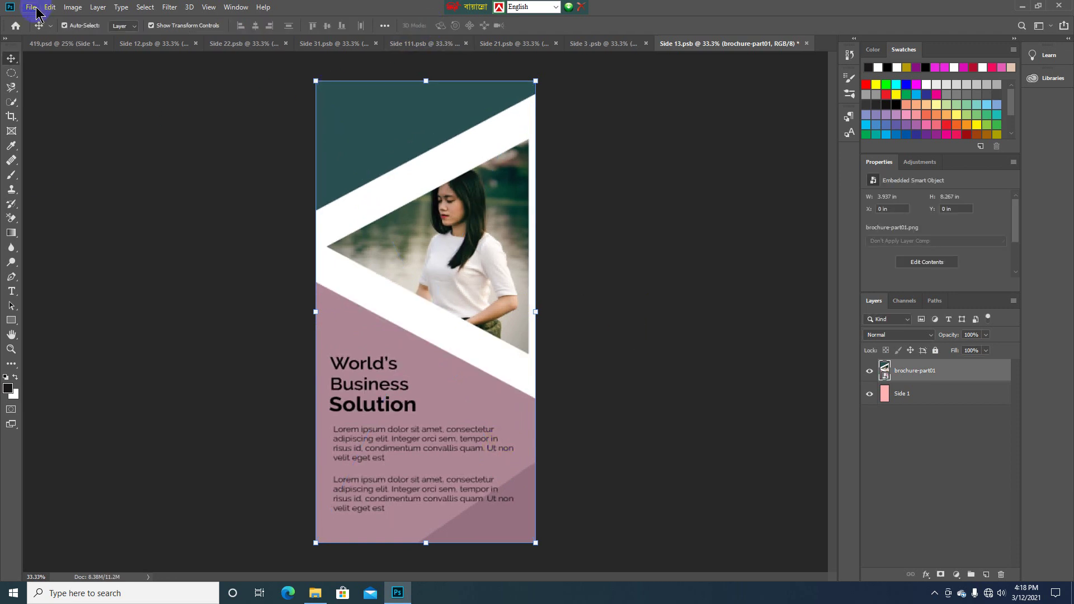
{"action": "left_click", "coordinate": [54, 122]}
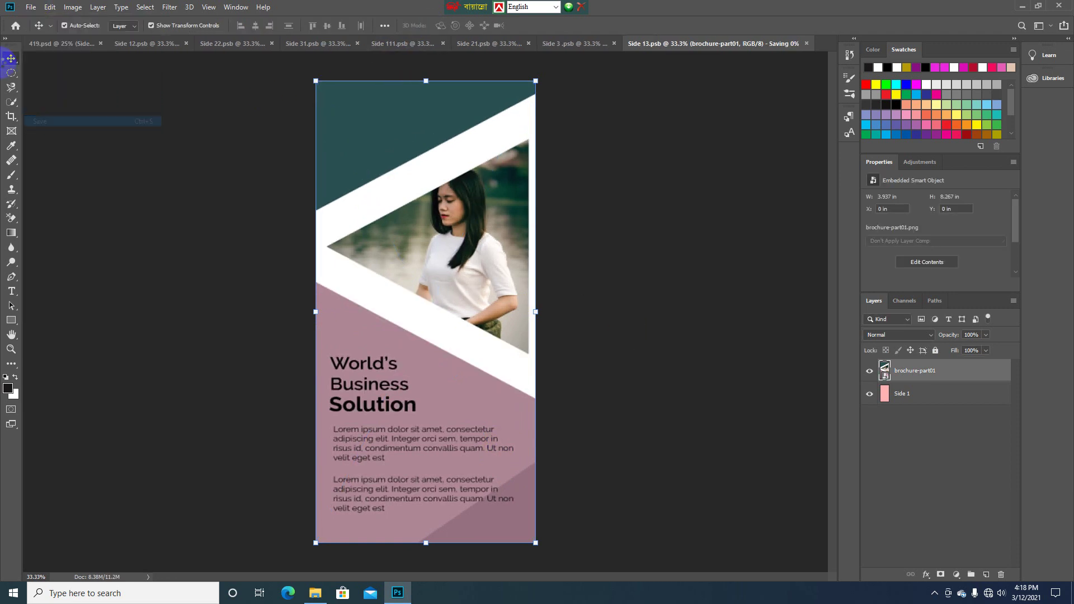
{"action": "left_click", "coordinate": [87, 42]}
Open the Side 2 smart object of Mockup 1, place brochure-part-06 in it and stretch the image to the full canvas width
{"action": "scroll", "coordinate": [961, 506], "scroll_direction": "down", "scroll_amount": 3}
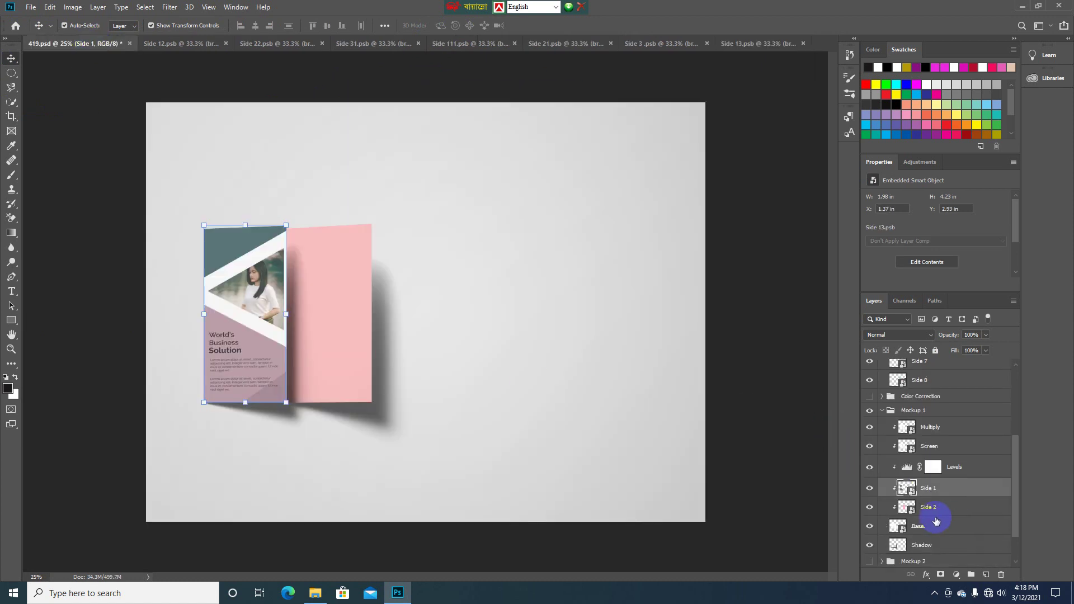
{"action": "double_click", "coordinate": [912, 511]}
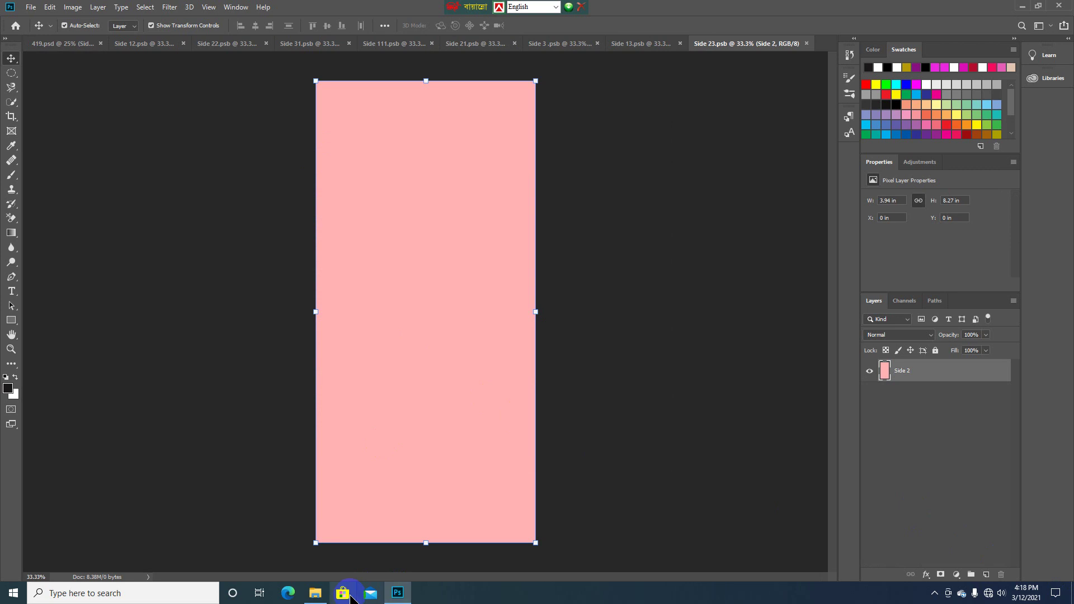
{"action": "left_click", "coordinate": [315, 593]}
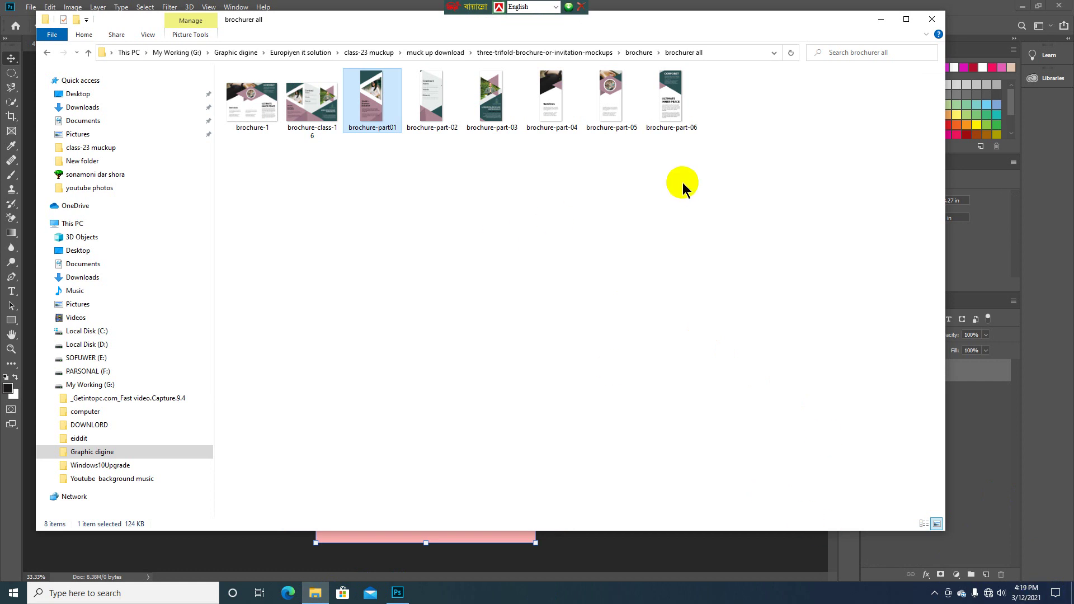
{"action": "left_click_drag", "start_coordinate": [671, 124], "coordinate": [430, 440]}
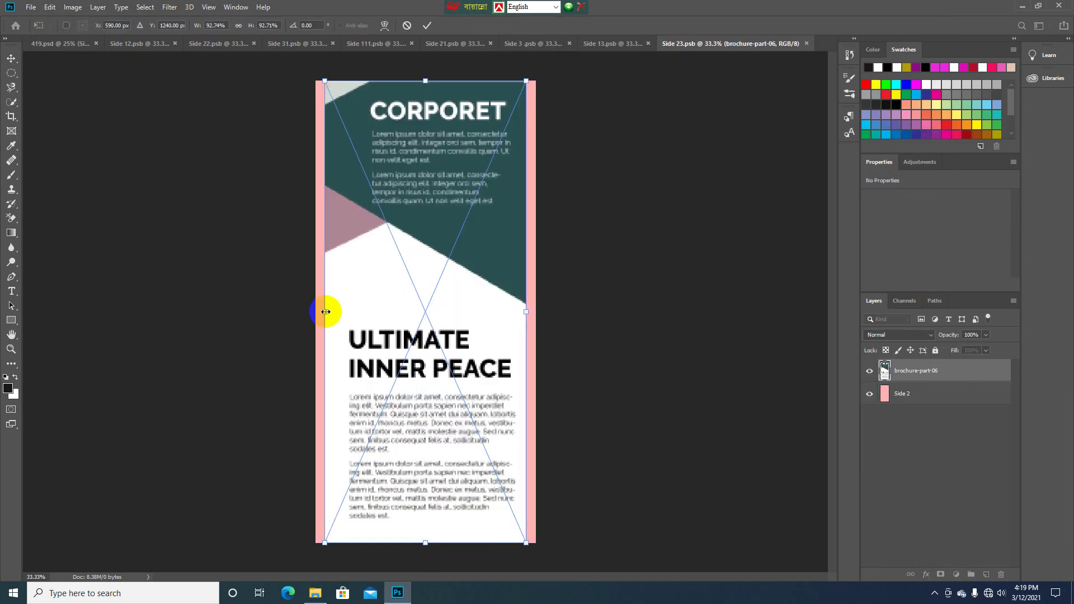
{"action": "left_click_drag", "start_coordinate": [320, 311], "coordinate": [316, 311]}
{"action": "left_click_drag", "start_coordinate": [526, 312], "coordinate": [532, 311]}
{"action": "left_click", "coordinate": [427, 25]}
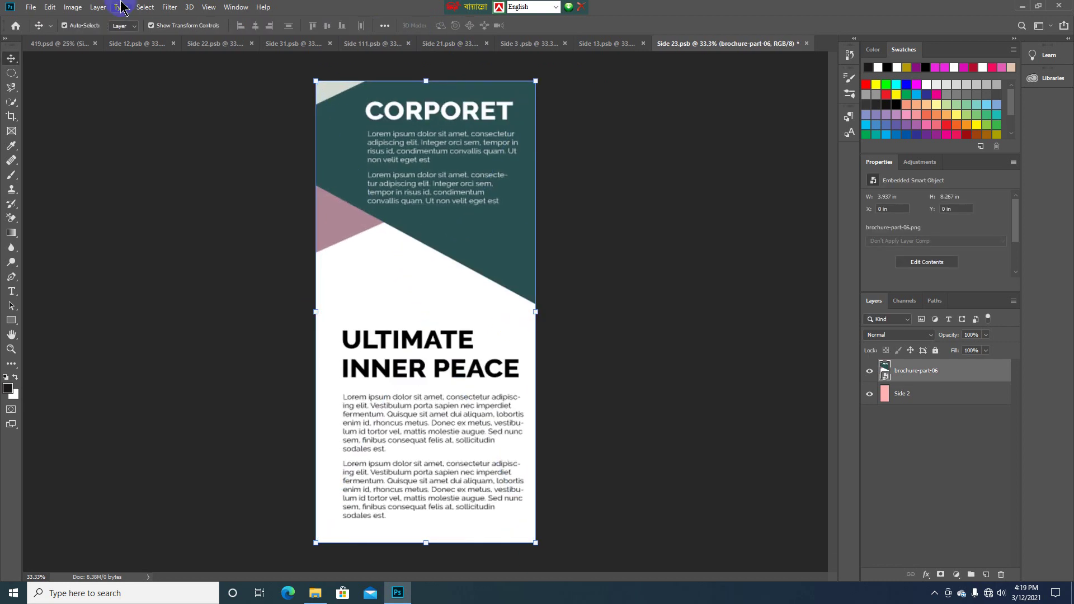
Save the edited Side 2 smart object of Mockup 1 and return to the 419.psd mockup document
{"action": "left_click", "coordinate": [31, 7]}
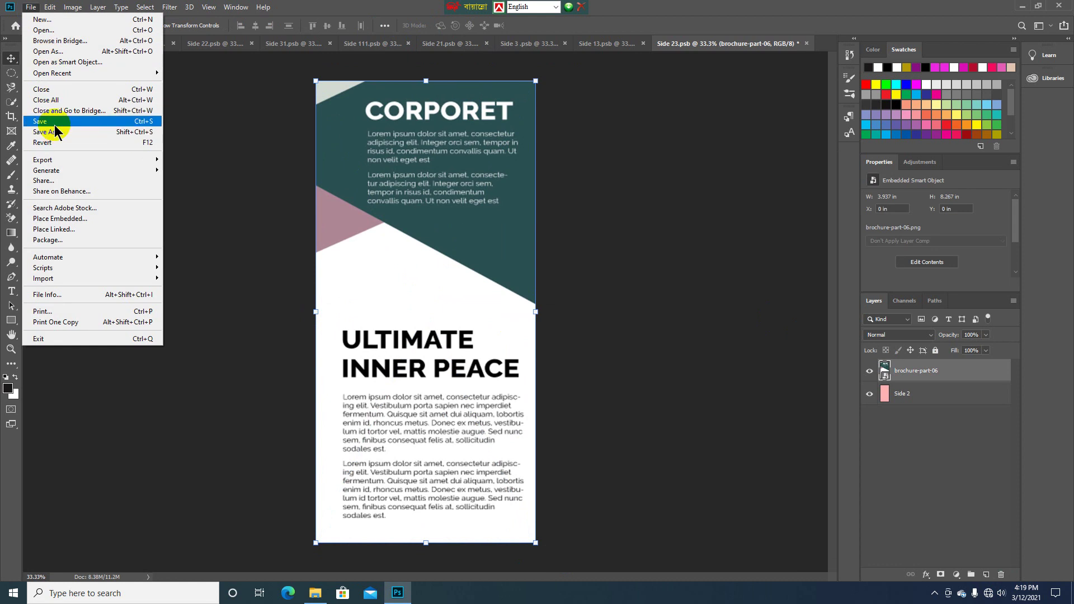
{"action": "left_click", "coordinate": [40, 121]}
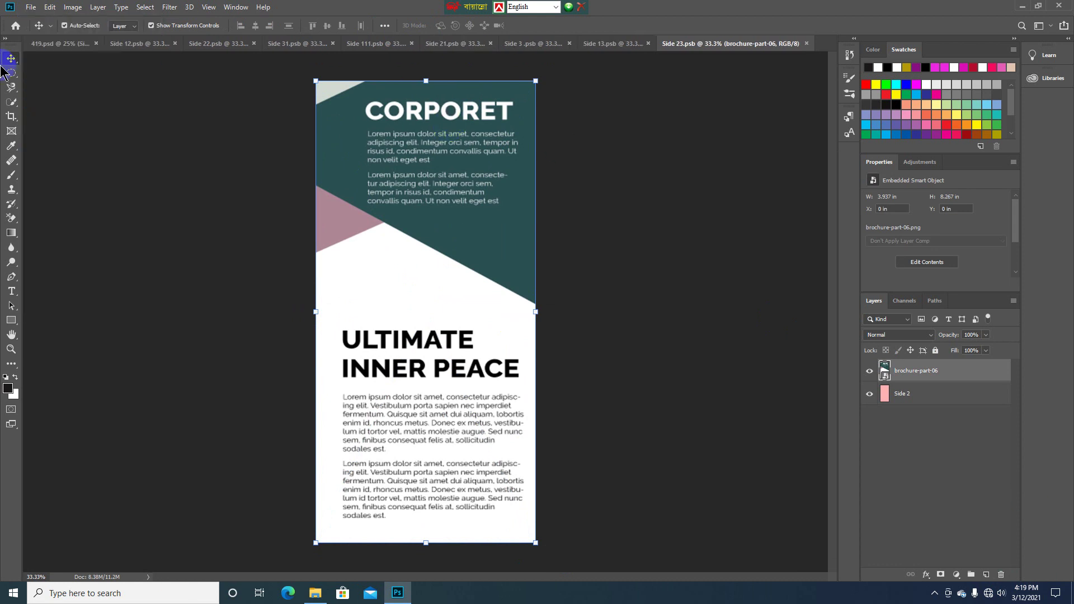
{"action": "left_click", "coordinate": [64, 46]}
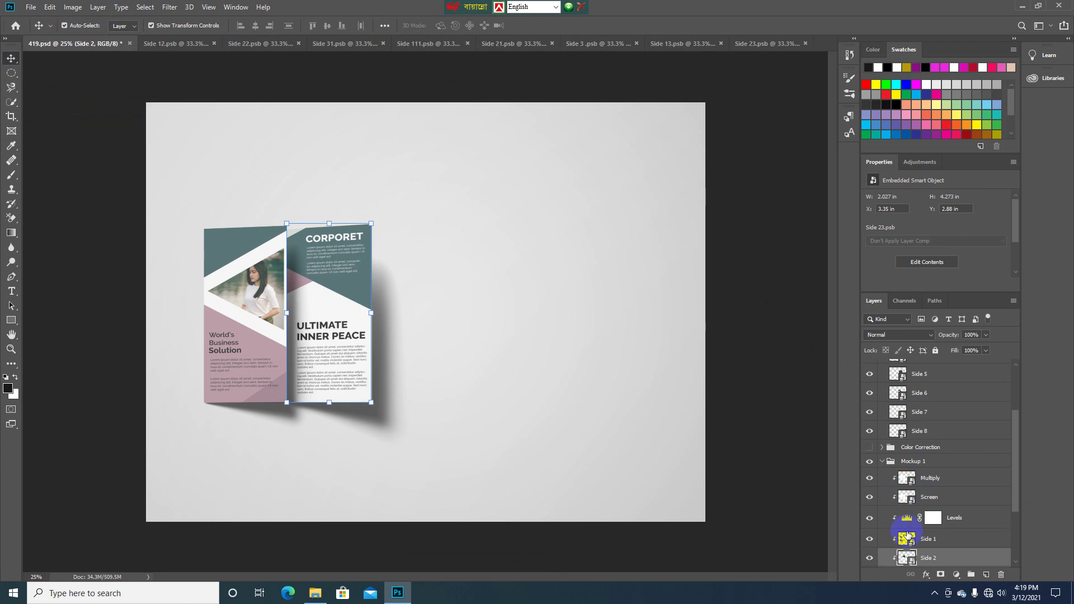
Collapse the Mockup 1 group and show the Mockup 2 and Mockup 3 groups alongside it, leaving no layer selected
{"action": "scroll", "coordinate": [906, 481], "scroll_direction": "down", "scroll_amount": 2}
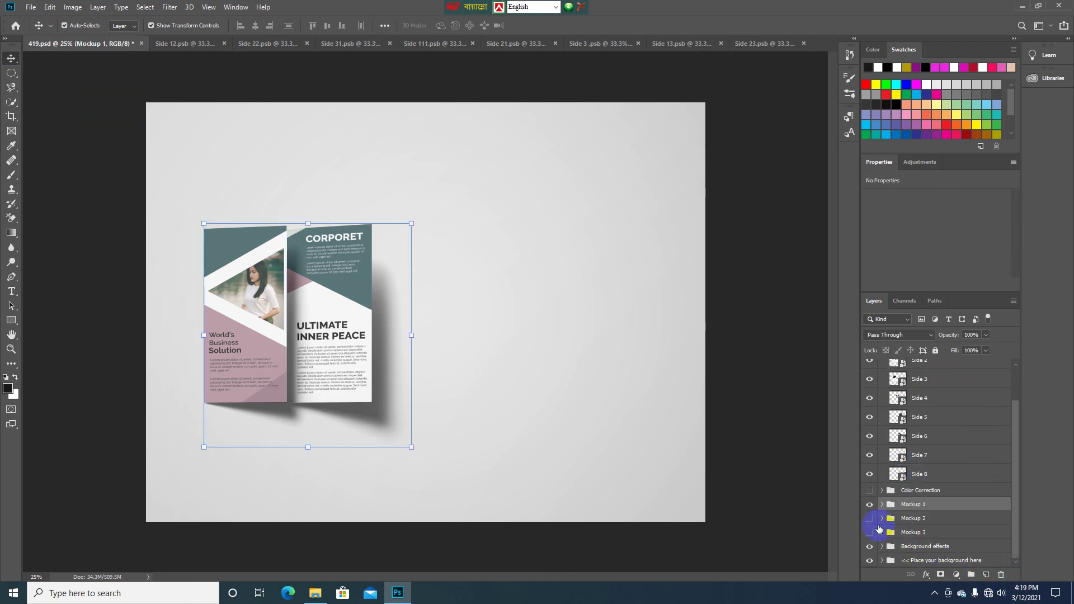
{"action": "left_click", "coordinate": [869, 520]}
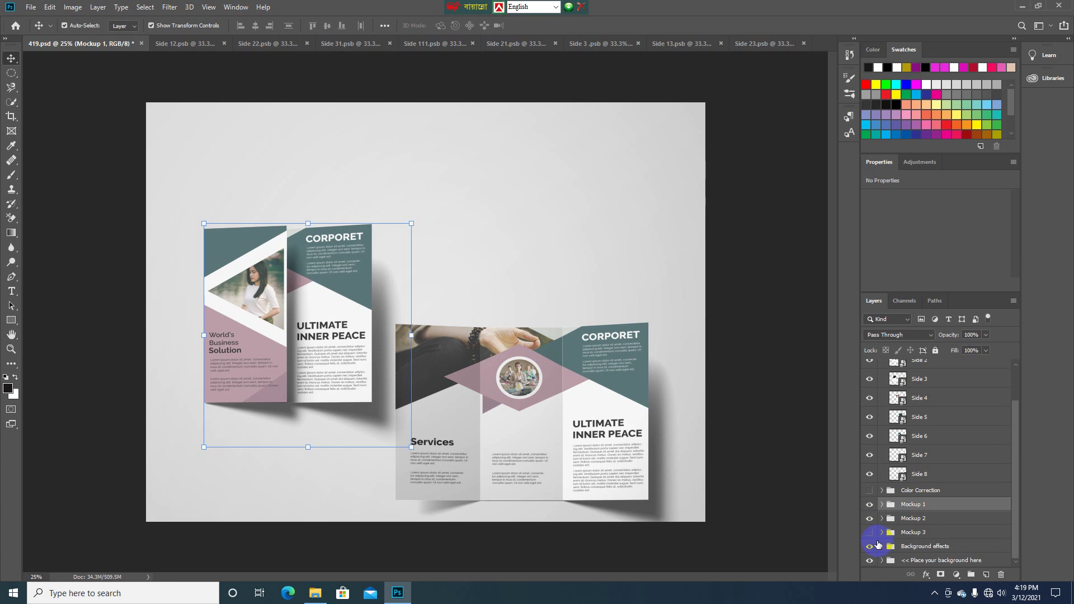
{"action": "left_click", "coordinate": [869, 532]}
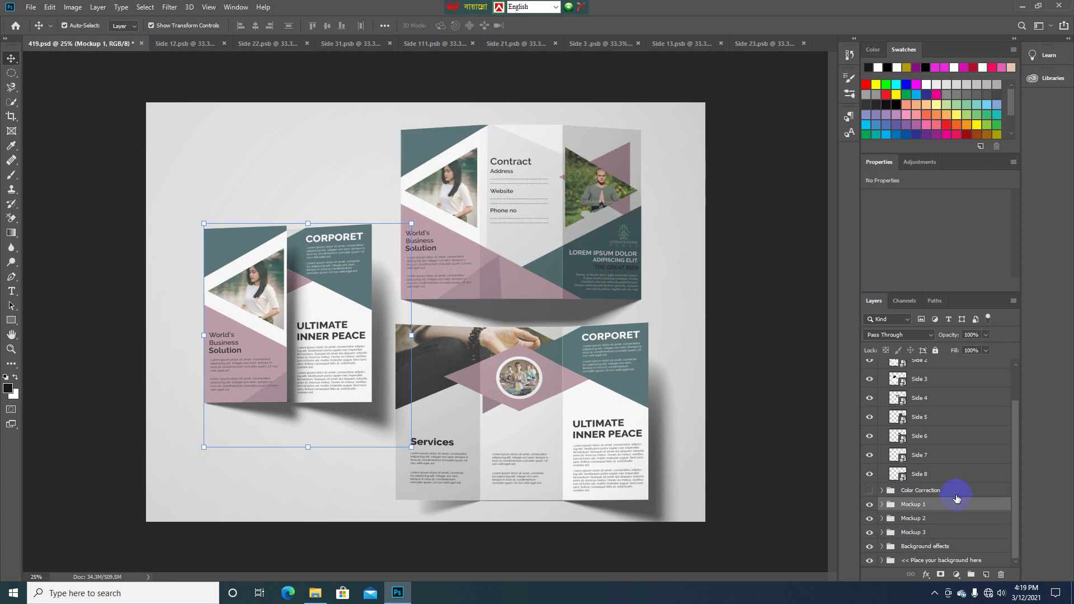
{"action": "left_click", "coordinate": [797, 377]}
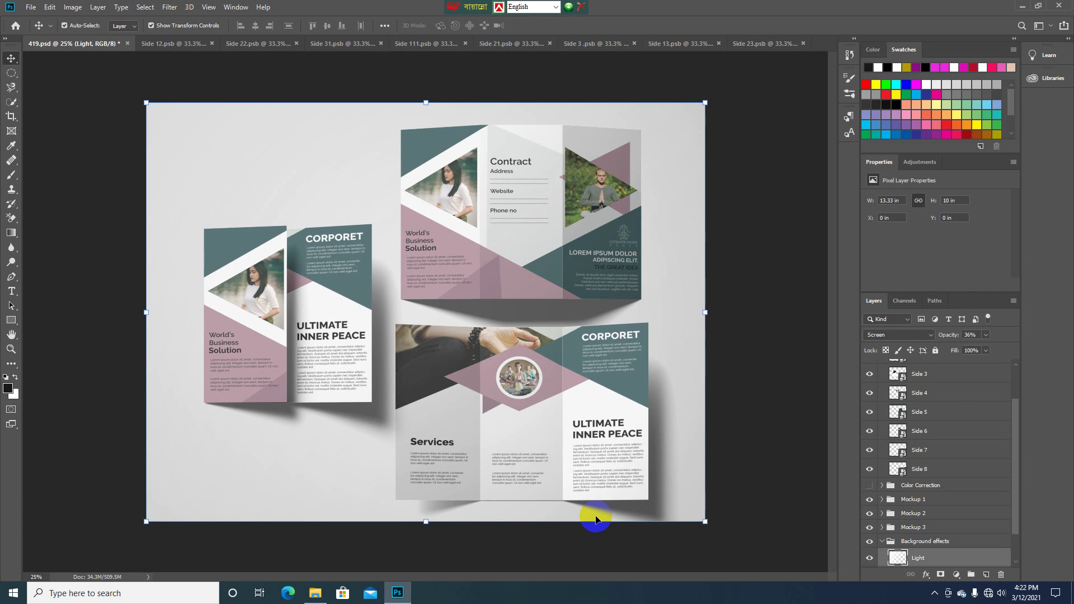
{"action": "left_click", "coordinate": [768, 197]}
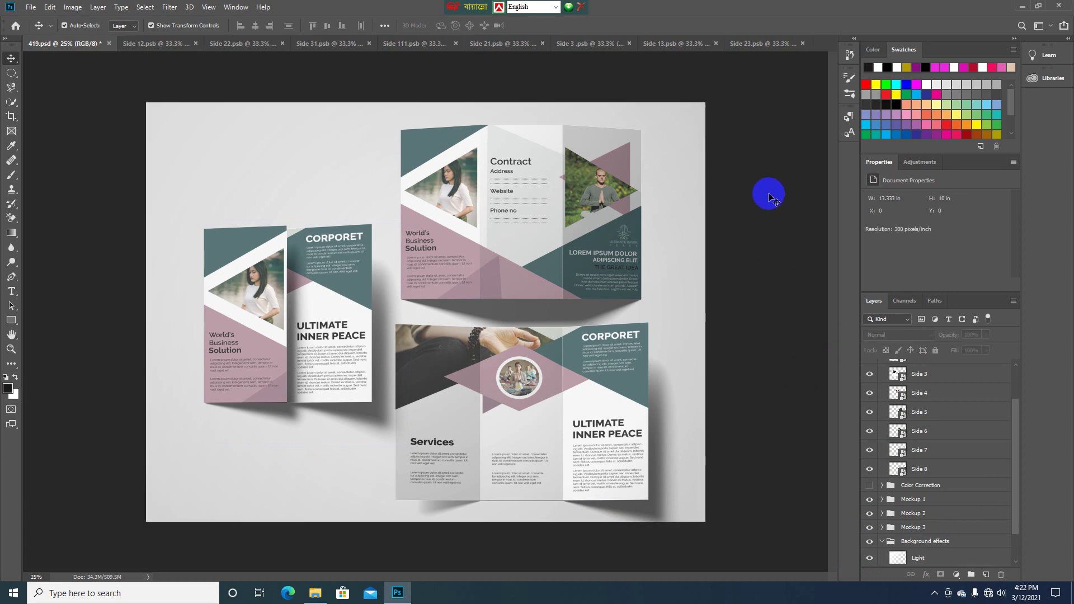